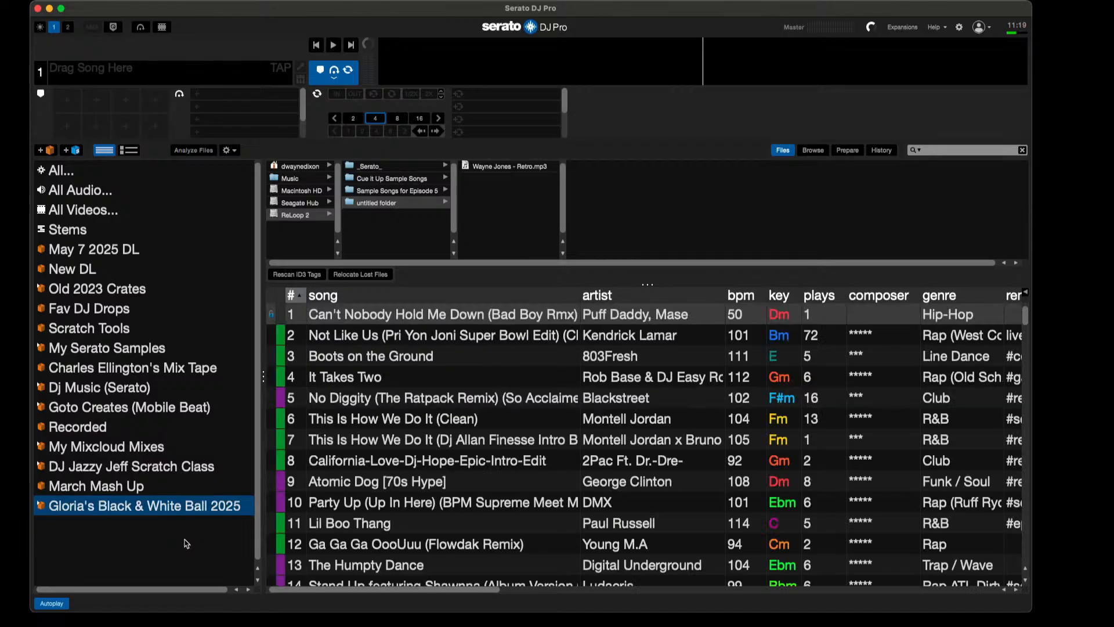
Step: Hide the Files browser and arrange the Serato DJ Pro and Finder windows, with Sample Songs for Episode 5 selected on ReLoop 2
{"action": "left_click", "coordinate": [780, 151]}
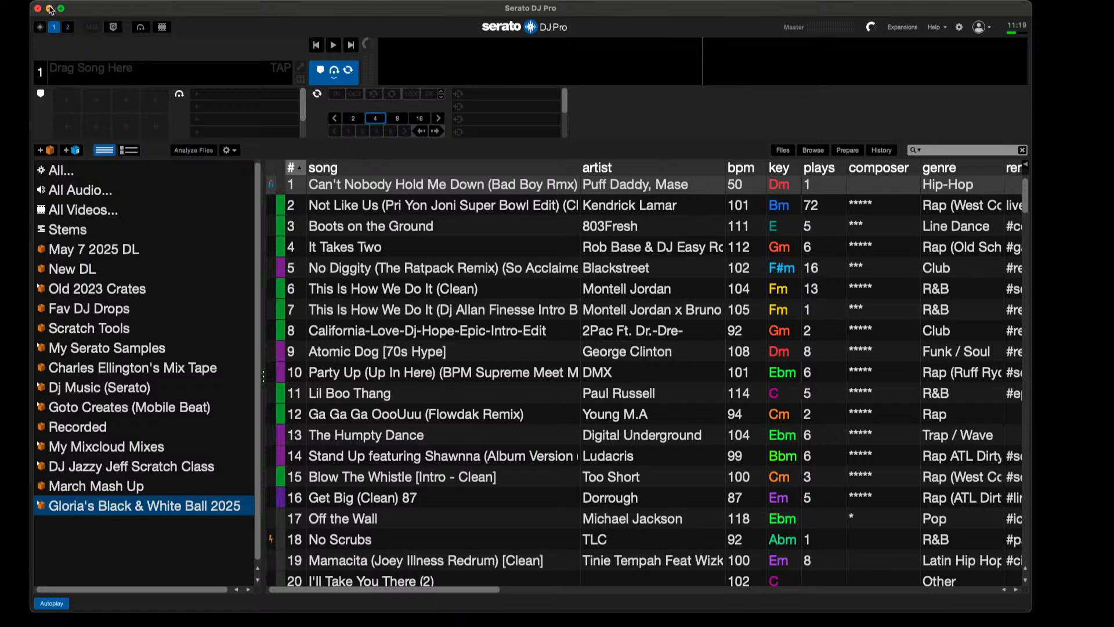
{"action": "left_click_drag", "start_coordinate": [104, 14], "coordinate": [75, 225]}
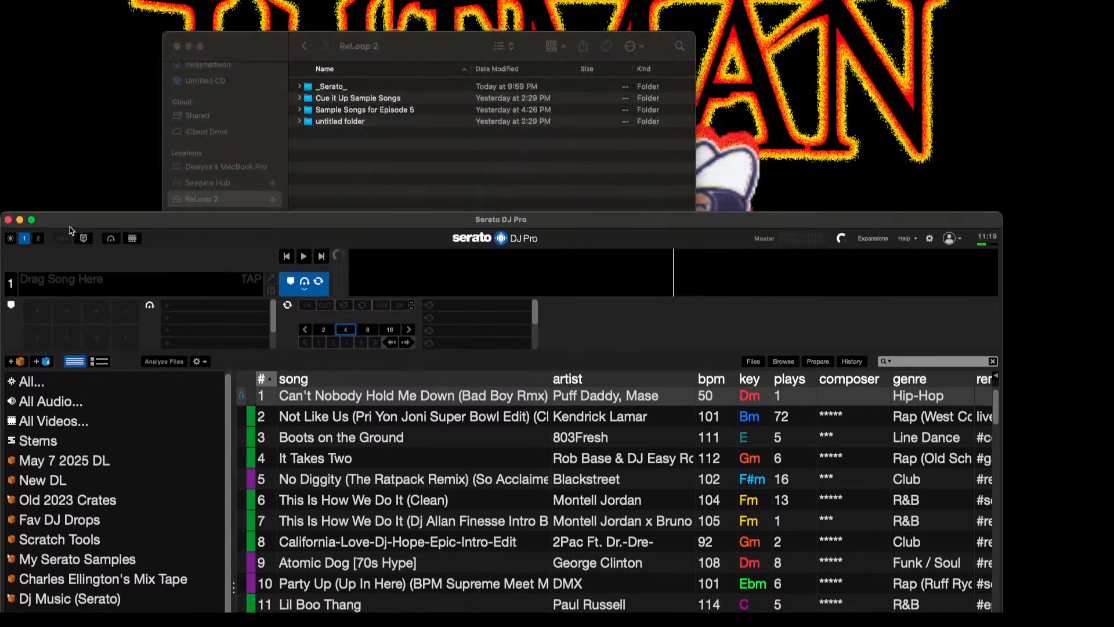
{"action": "left_click", "coordinate": [350, 113]}
{"action": "left_click", "coordinate": [349, 113]}
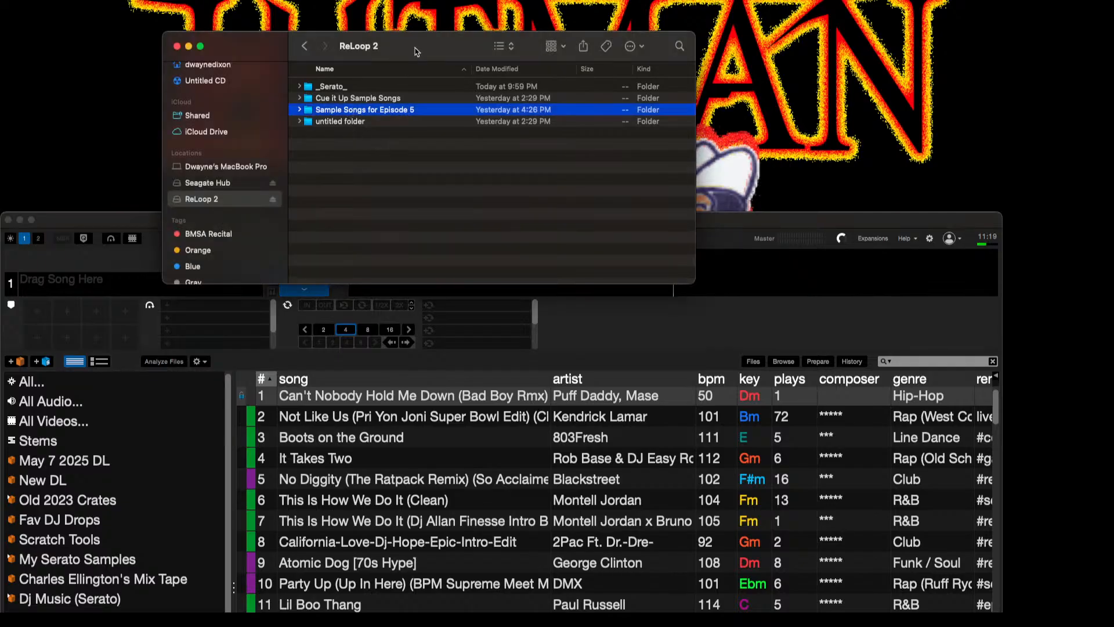
{"action": "left_click_drag", "start_coordinate": [416, 51], "coordinate": [826, 351]}
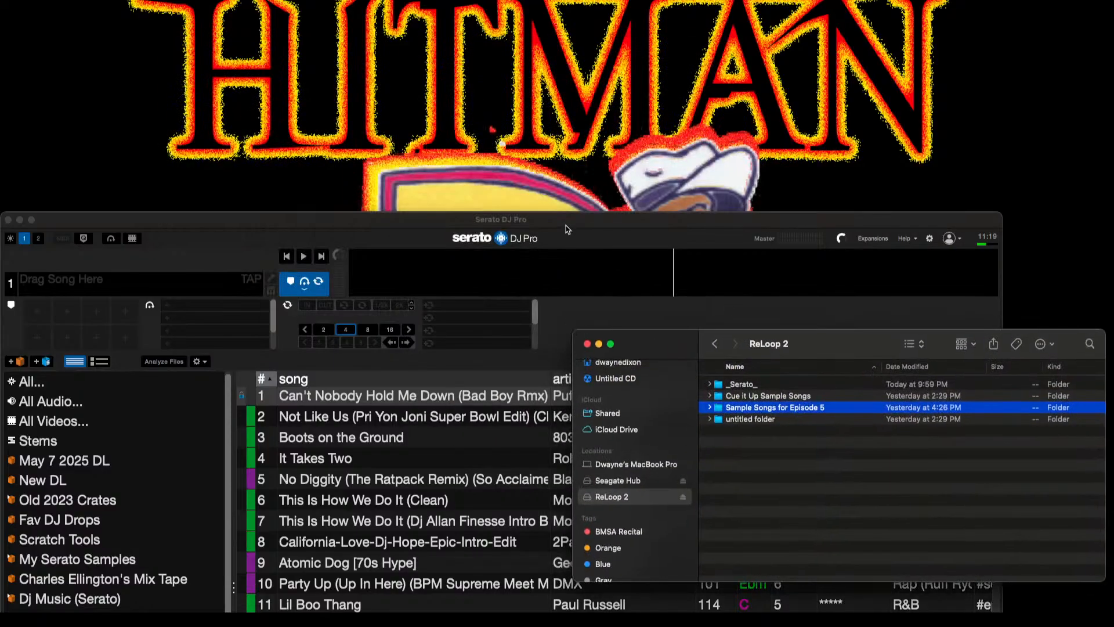
{"action": "left_click_drag", "start_coordinate": [572, 224], "coordinate": [563, 12]}
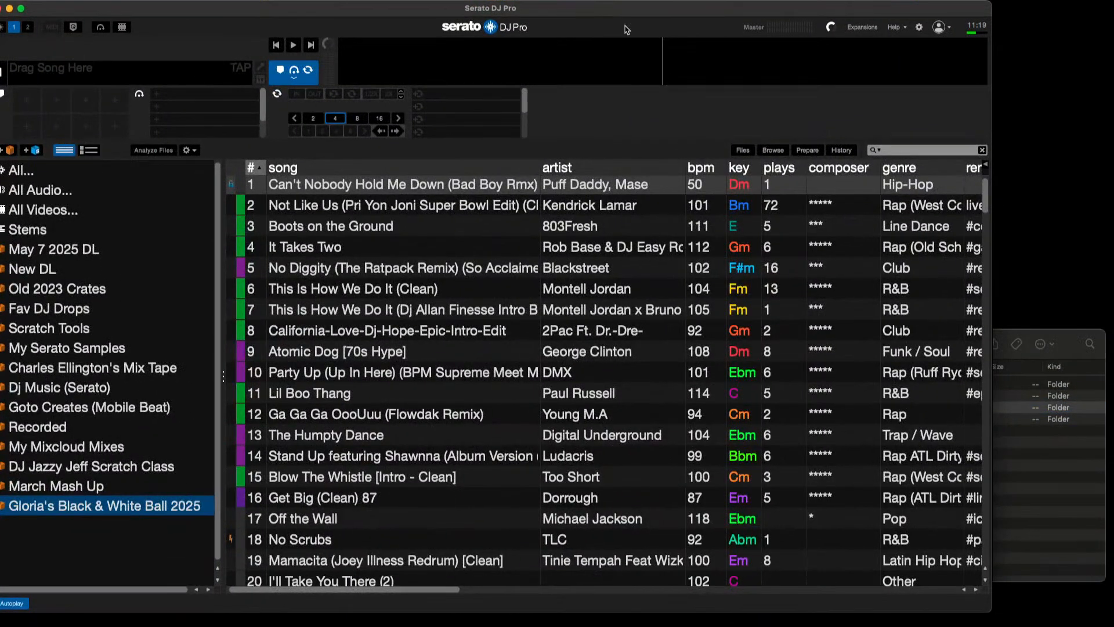
Step: Add the Sample Songs for Episode 5 folder from ReLoop 2 to the Serato library as a new crate
{"action": "left_click", "coordinate": [1041, 336]}
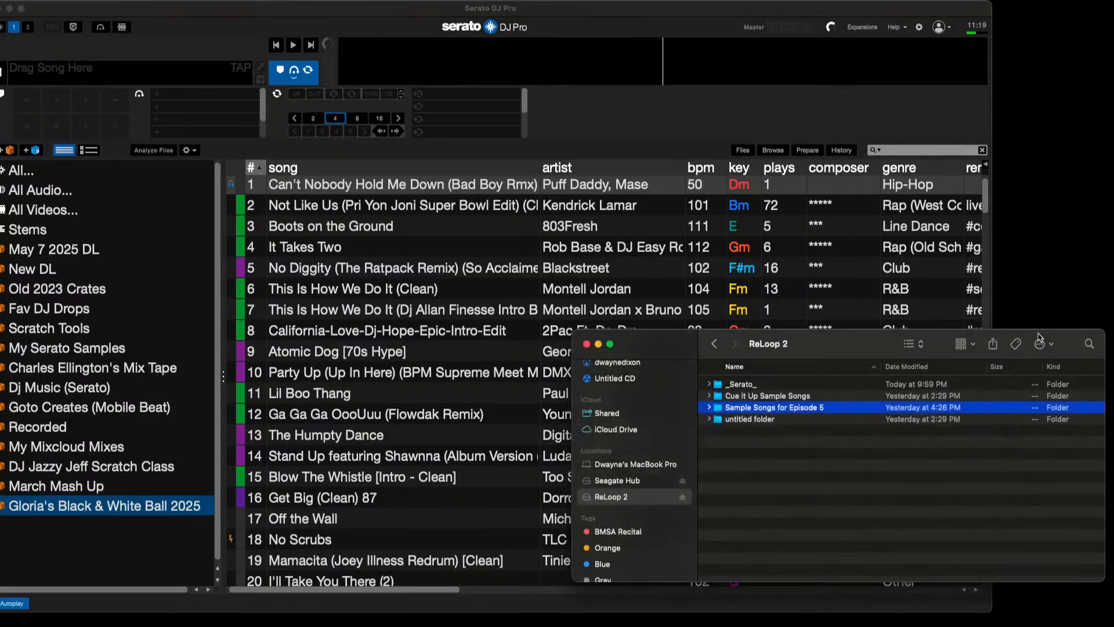
{"action": "left_click_drag", "start_coordinate": [835, 408], "coordinate": [176, 535]}
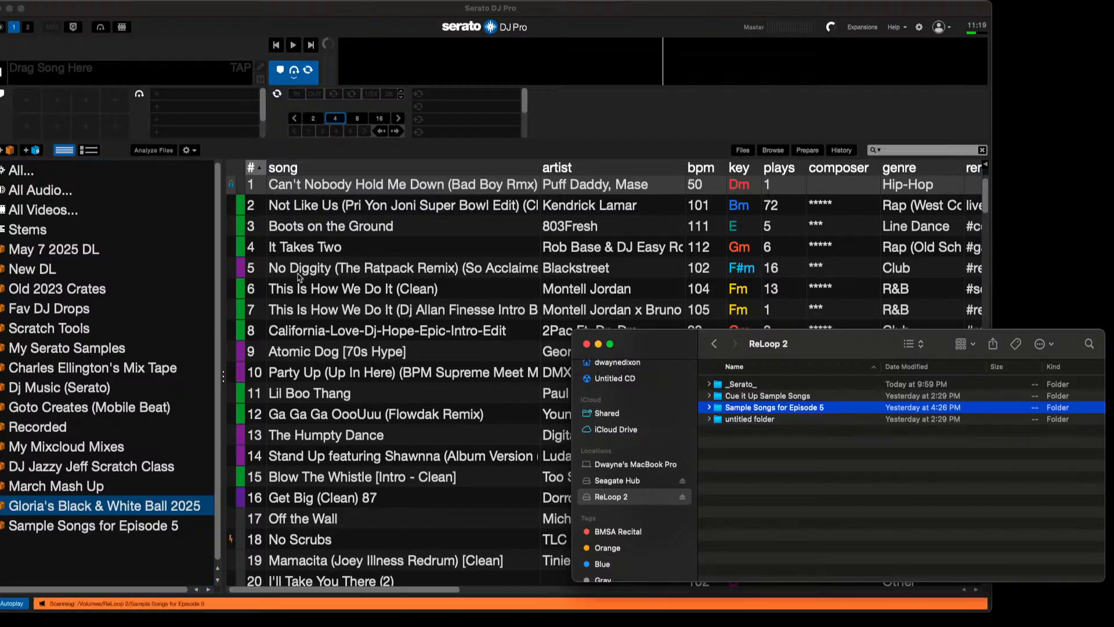
{"action": "double_click", "coordinate": [405, 14]}
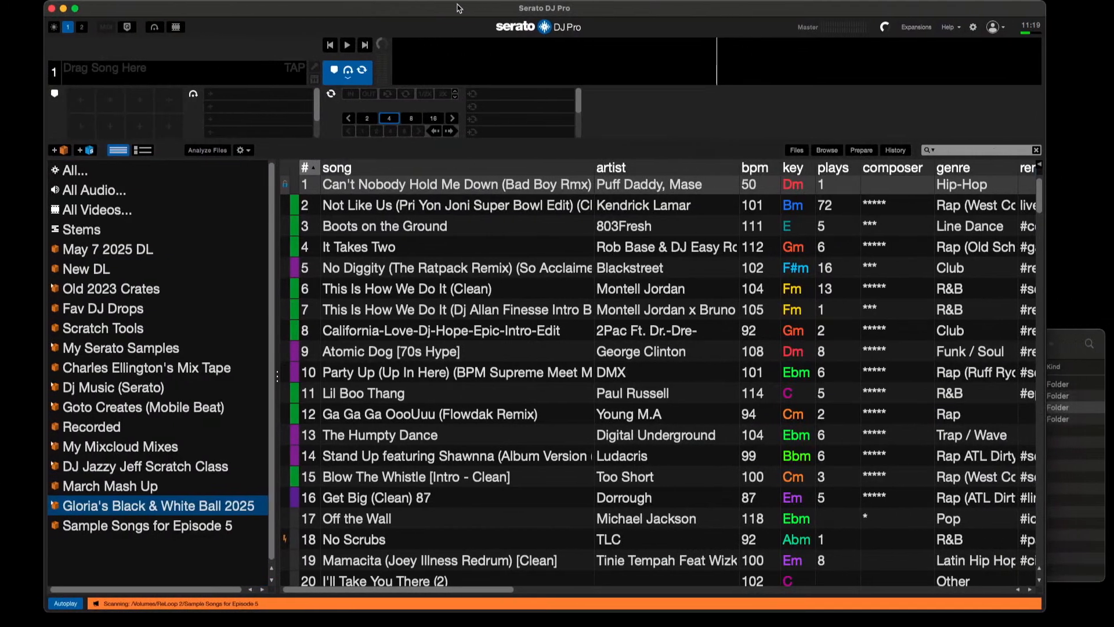
Step: Open the Sample Songs for Episode 5 crate and check the file locations of its songs
{"action": "left_click", "coordinate": [145, 529]}
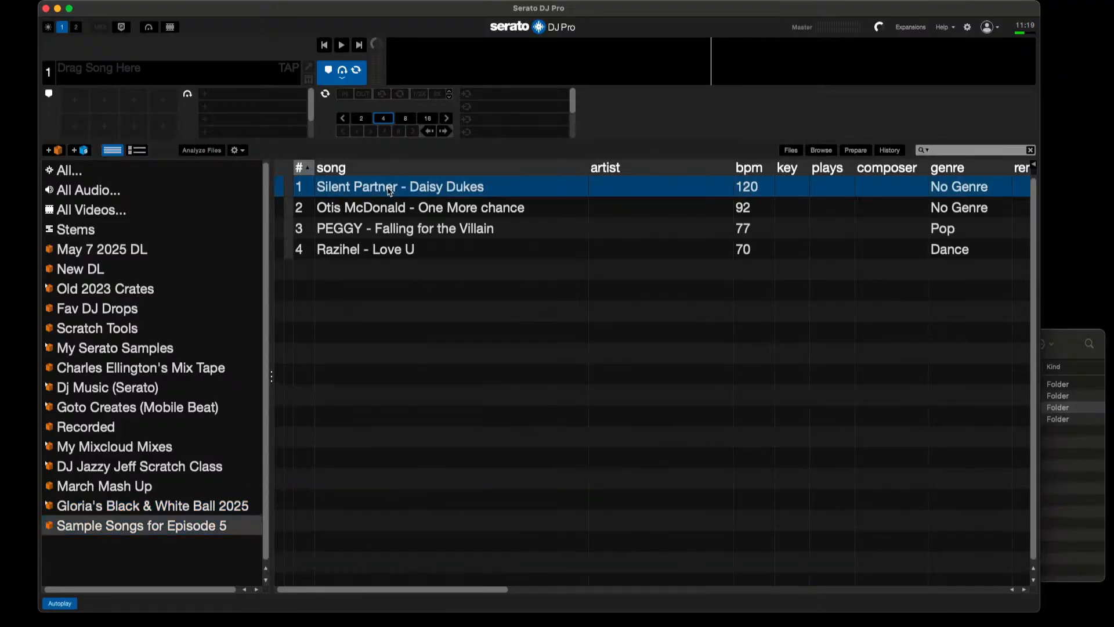
{"action": "scroll", "coordinate": [403, 226], "scroll_direction": "right", "scroll_amount": 10}
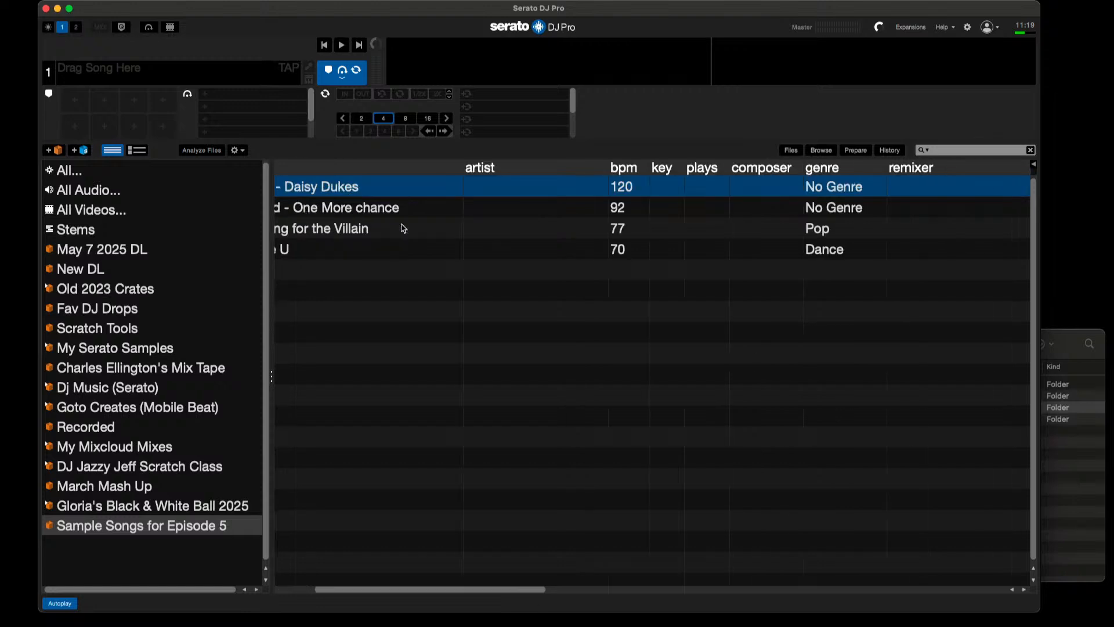
{"action": "scroll", "coordinate": [402, 228], "scroll_direction": "right", "scroll_amount": 6}
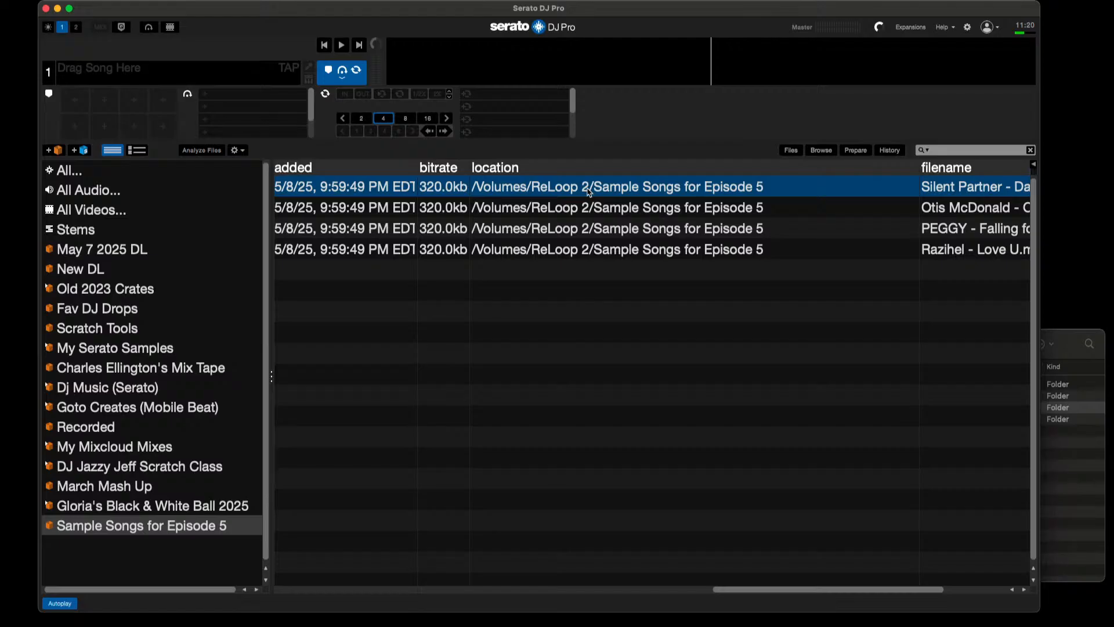
{"action": "scroll", "coordinate": [589, 191], "scroll_direction": "left", "scroll_amount": 15}
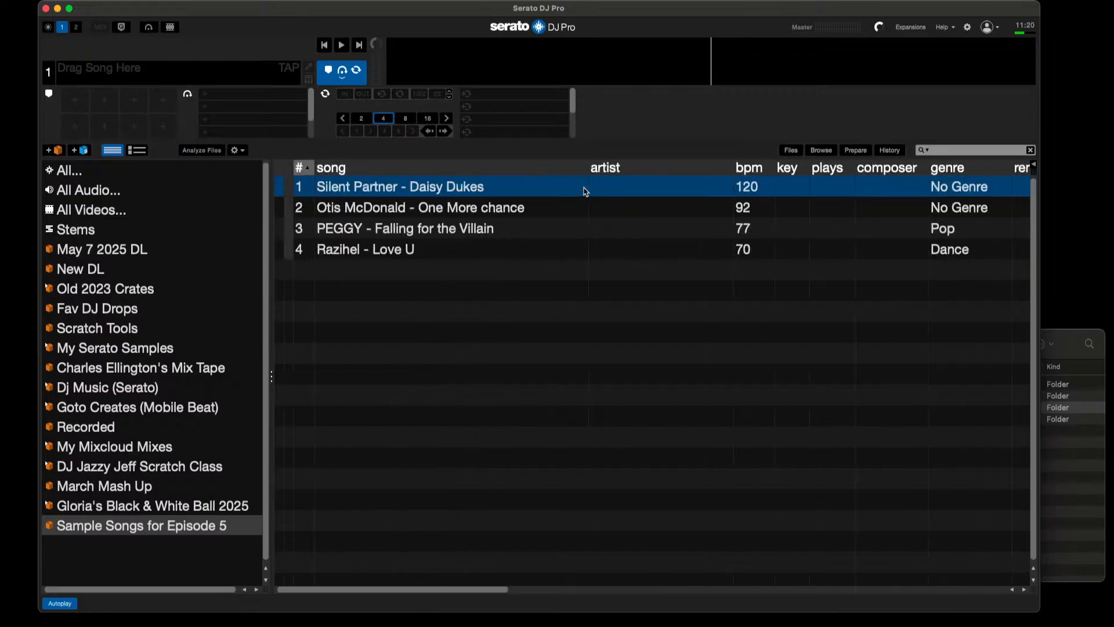
Step: Analyze all the songs in the Sample Songs for Episode 5 crate
{"action": "left_click_drag", "start_coordinate": [585, 191], "coordinate": [445, 196]}
{"action": "key", "text": "super+a"}
{"action": "left_click_drag", "start_coordinate": [445, 192], "coordinate": [202, 150]}
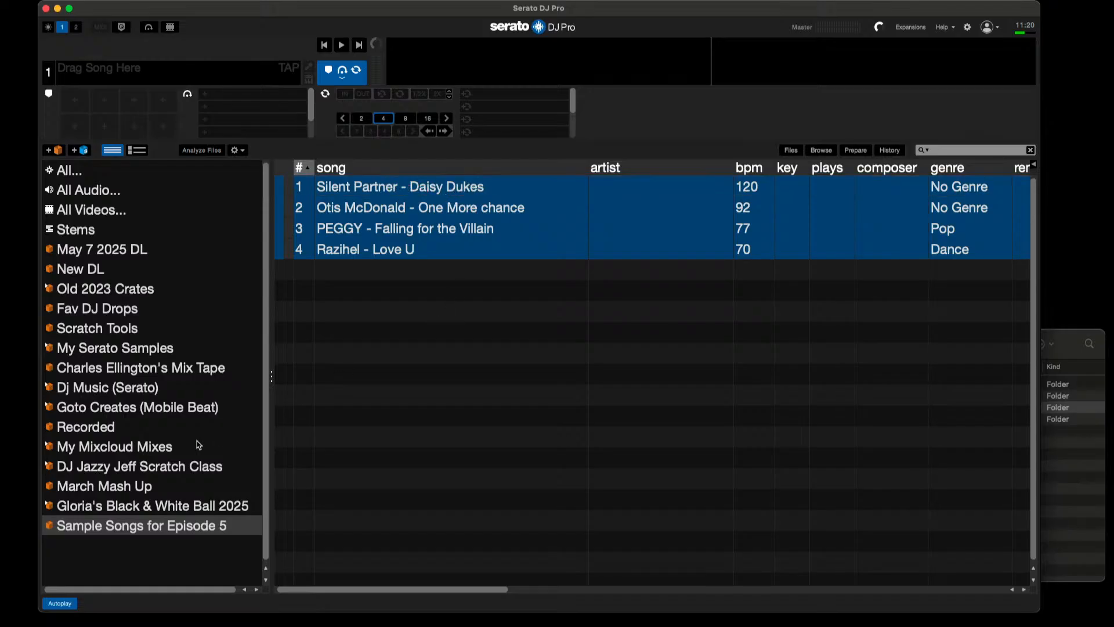
{"action": "left_click", "coordinate": [169, 510]}
{"action": "left_click", "coordinate": [164, 526]}
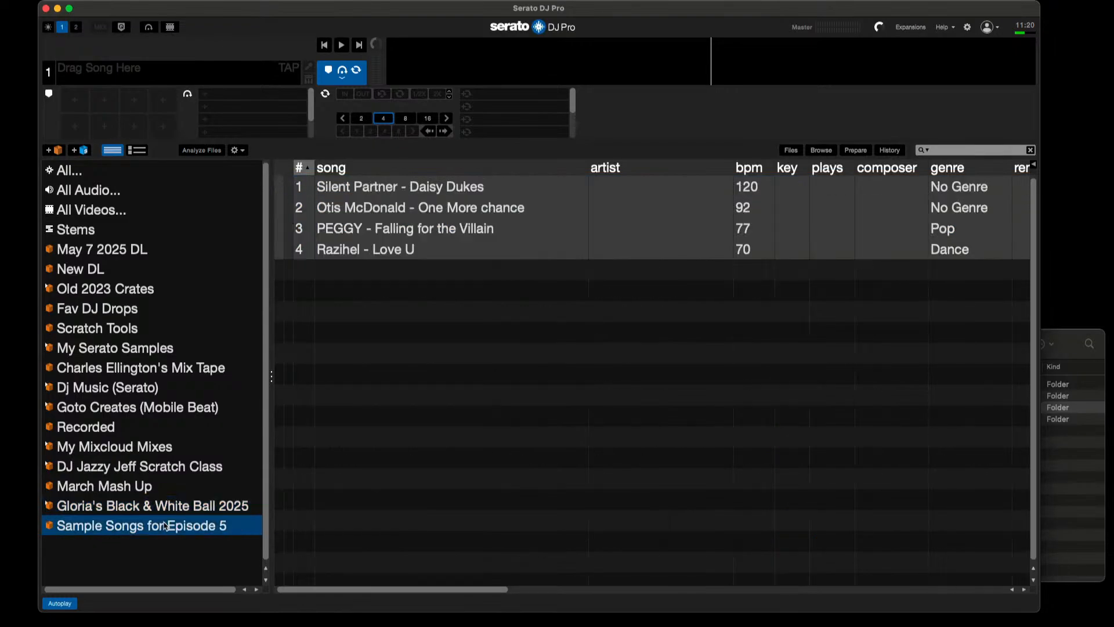
Step: Load Silent Partner - Daisy Dukes onto deck 1, play it, skip through the crate's songs to Razihel - Love U, and stop playback
{"action": "left_click", "coordinate": [419, 192]}
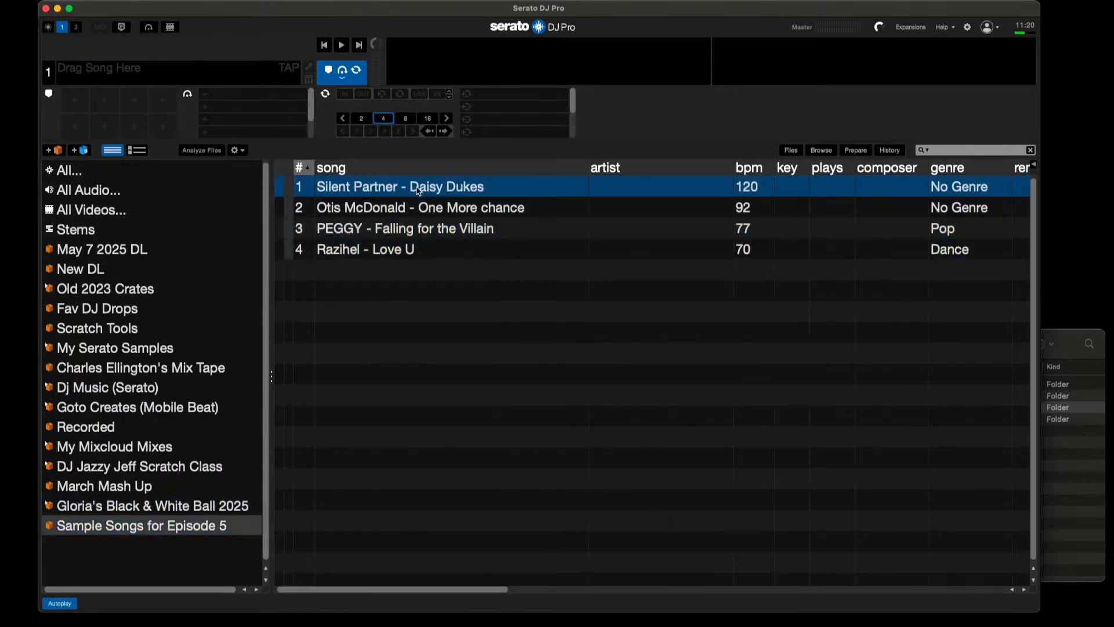
{"action": "left_click_drag", "start_coordinate": [419, 192], "coordinate": [210, 84]}
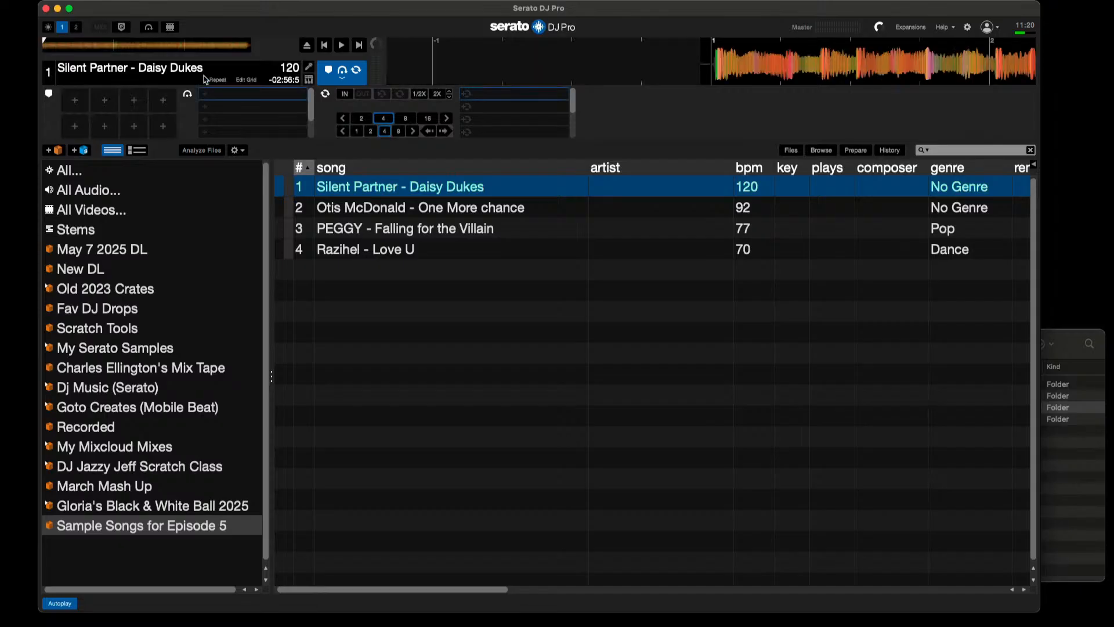
{"action": "left_click", "coordinate": [342, 45]}
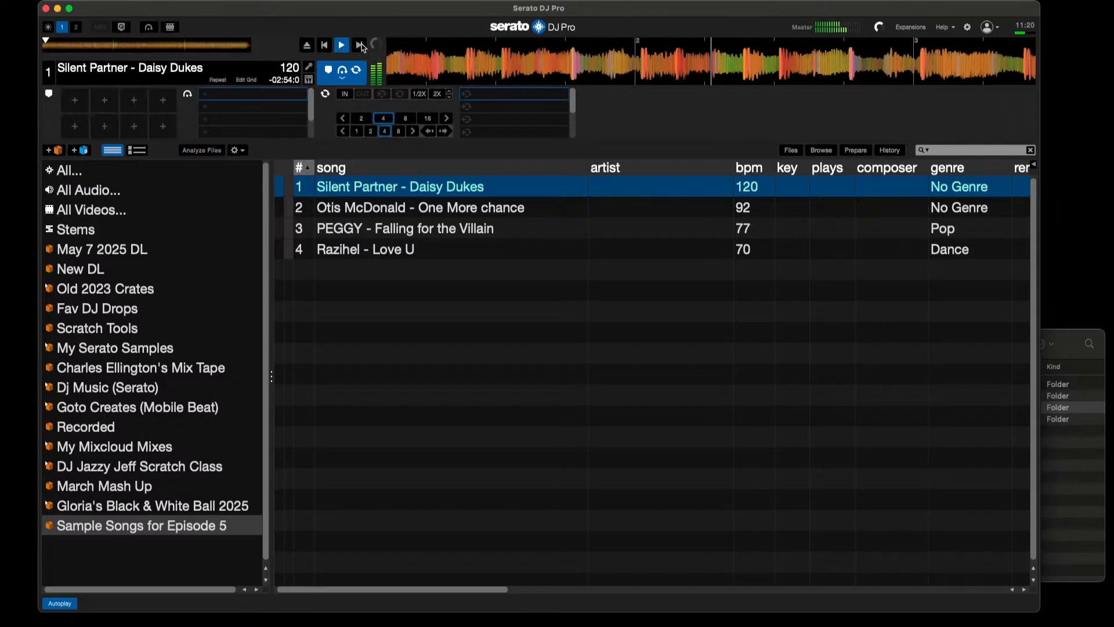
{"action": "left_click", "coordinate": [361, 46]}
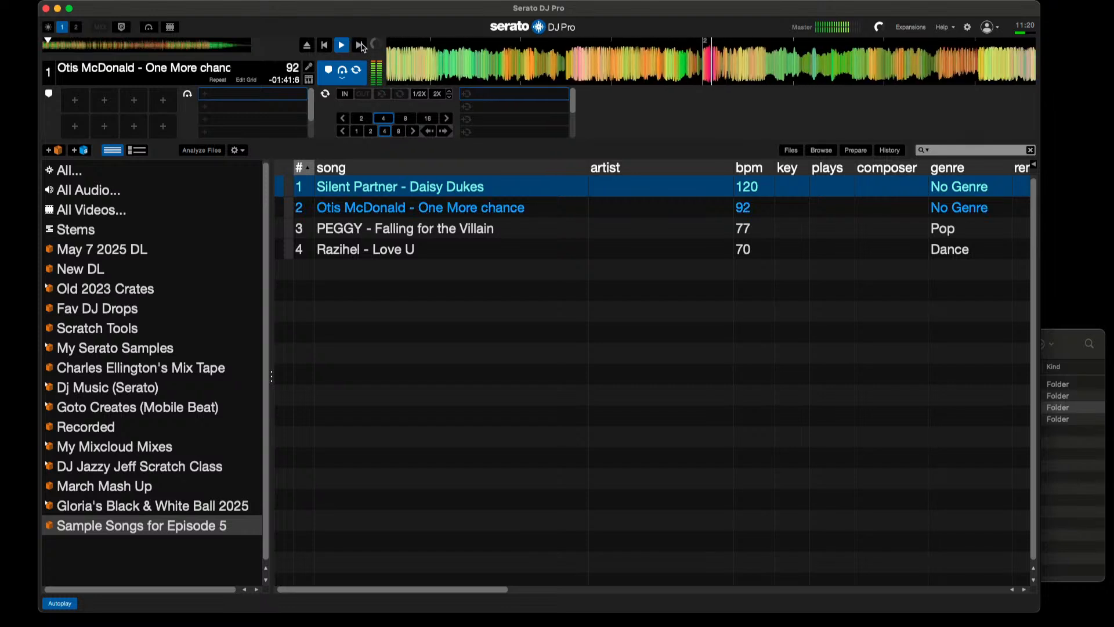
{"action": "left_click", "coordinate": [361, 45]}
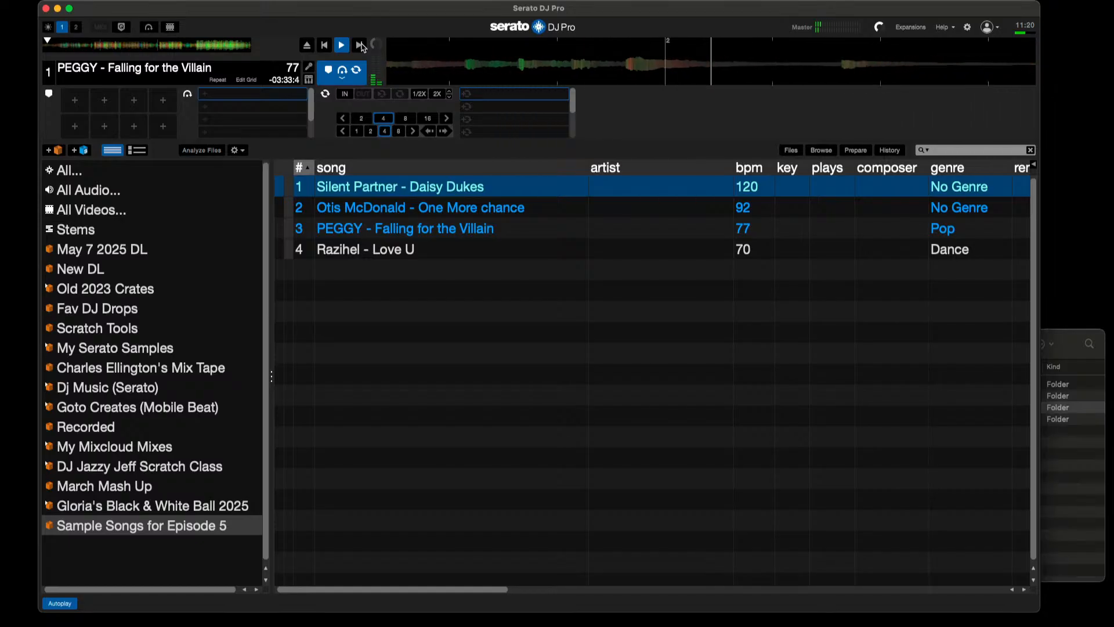
{"action": "left_click", "coordinate": [361, 46]}
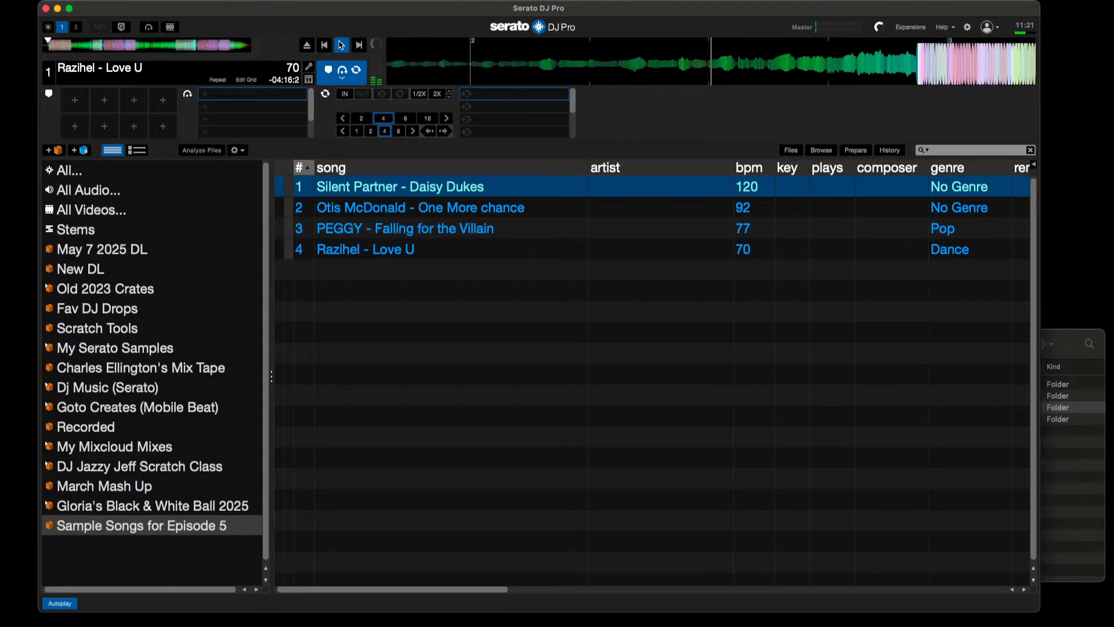
{"action": "left_click", "coordinate": [341, 45]}
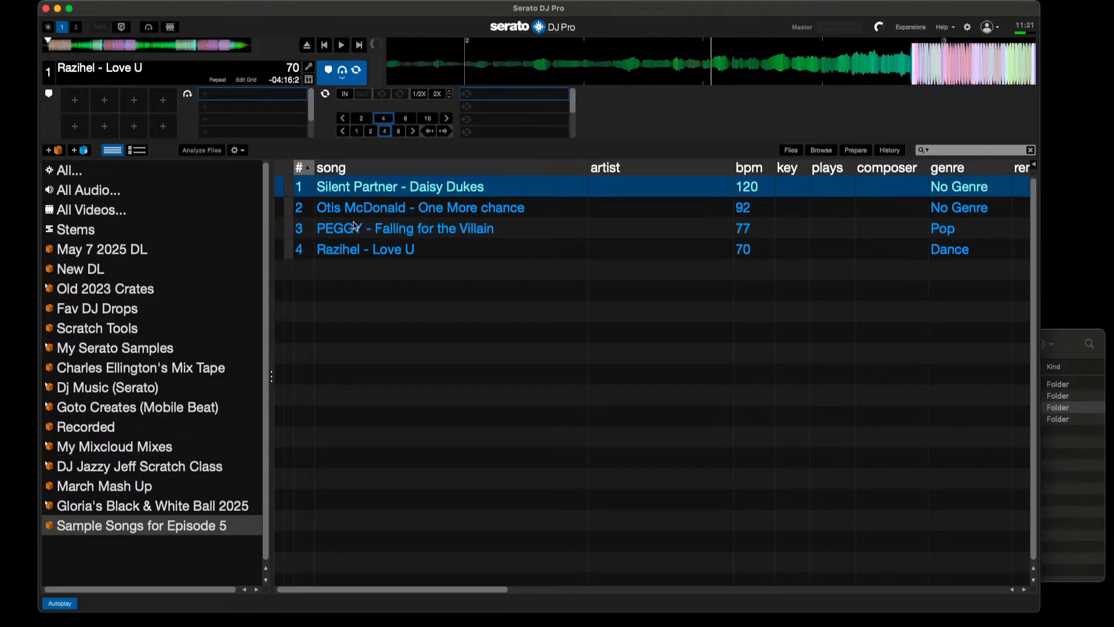
Step: Select PEGGY - Falling for the Villain in the crate, then switch to Finder and open the Sample Songs for Episode 5 folder on ReLoop 2
{"action": "left_click", "coordinate": [403, 235]}
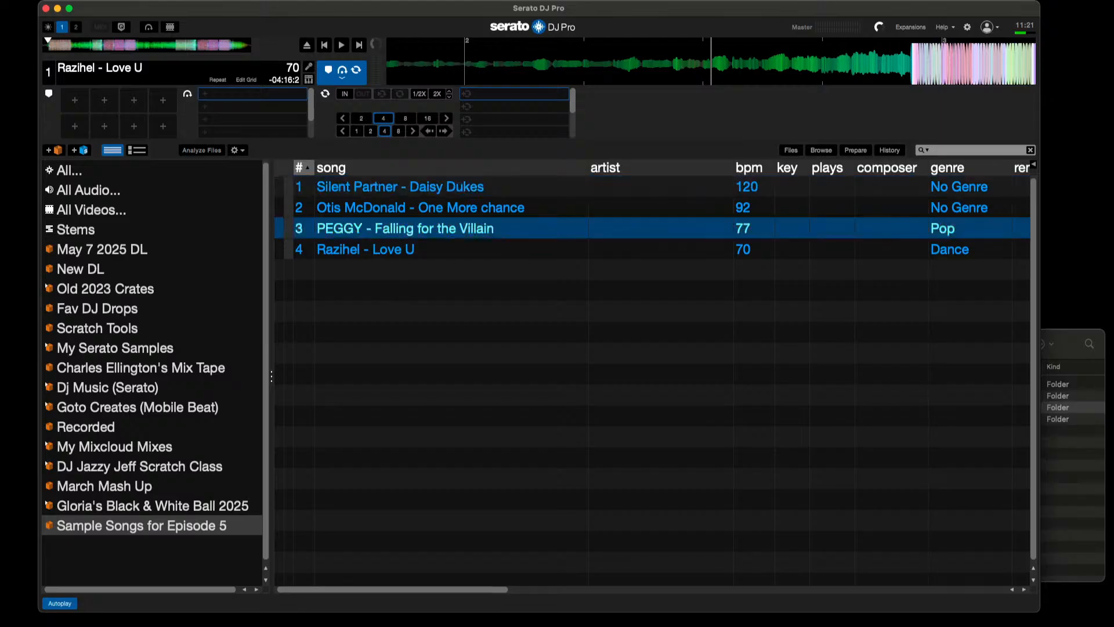
{"action": "left_click_drag", "start_coordinate": [188, 11], "coordinate": [161, 178]}
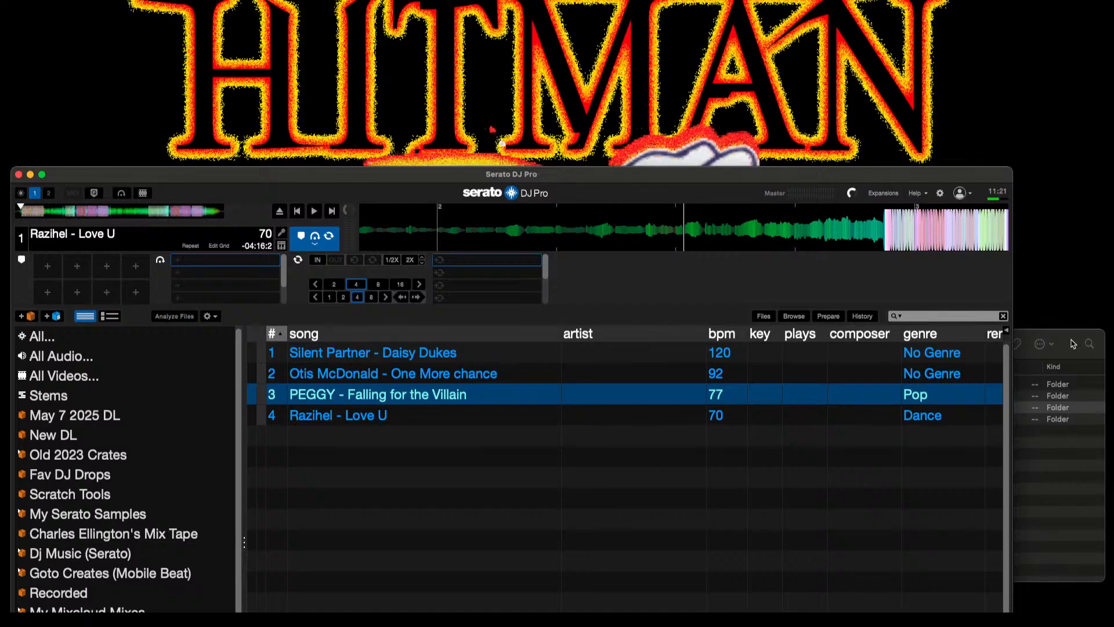
{"action": "left_click_drag", "start_coordinate": [1076, 340], "coordinate": [989, 17]}
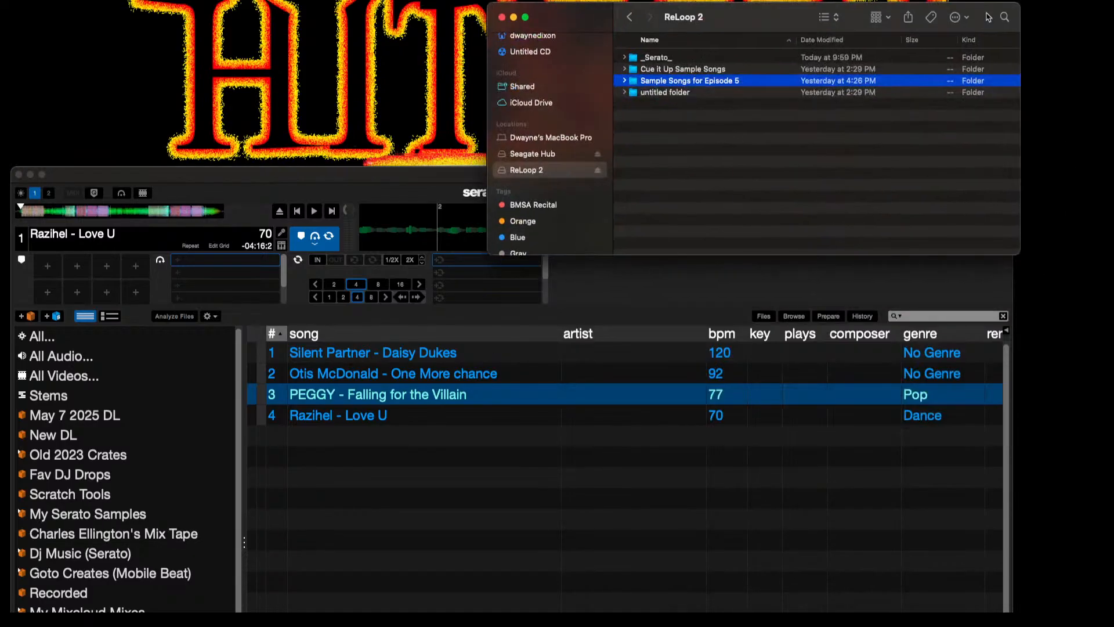
{"action": "double_click", "coordinate": [730, 81]}
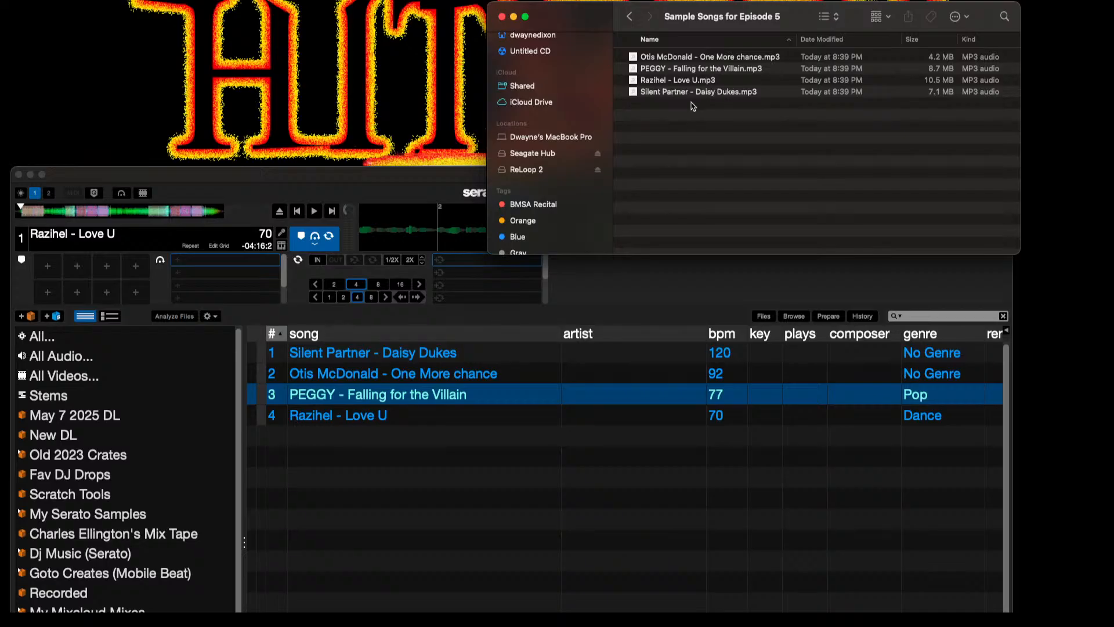
Step: Move PEGGY - Falling for the Villain.mp3 from Sample Songs for Episode 5 into the untitled folder on ReLoop 2
{"action": "left_click", "coordinate": [680, 70]}
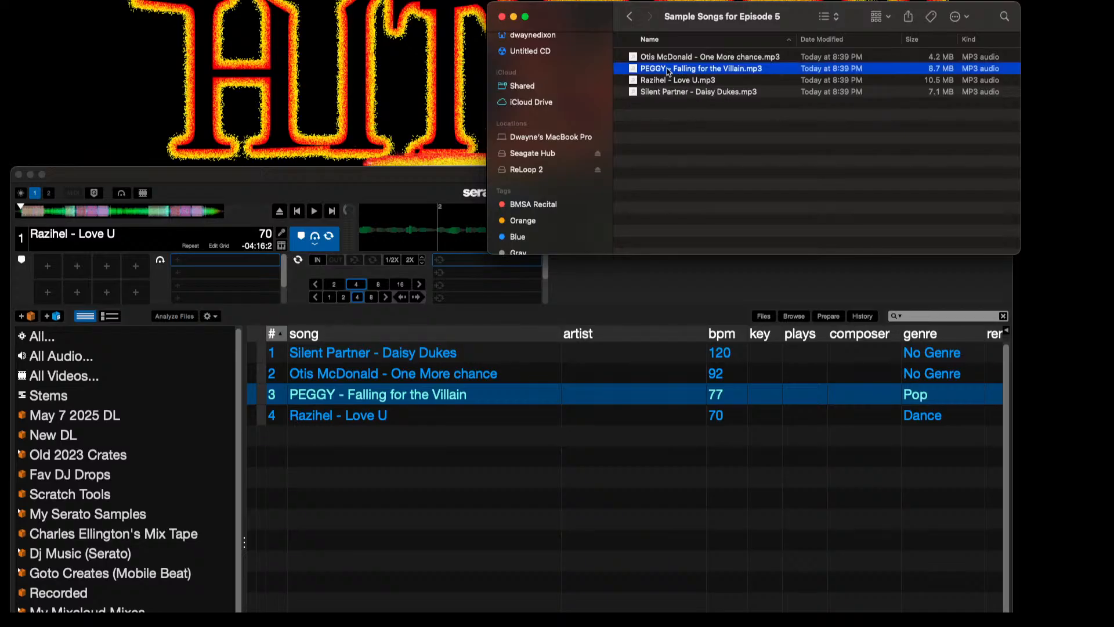
{"action": "left_click", "coordinate": [630, 17]}
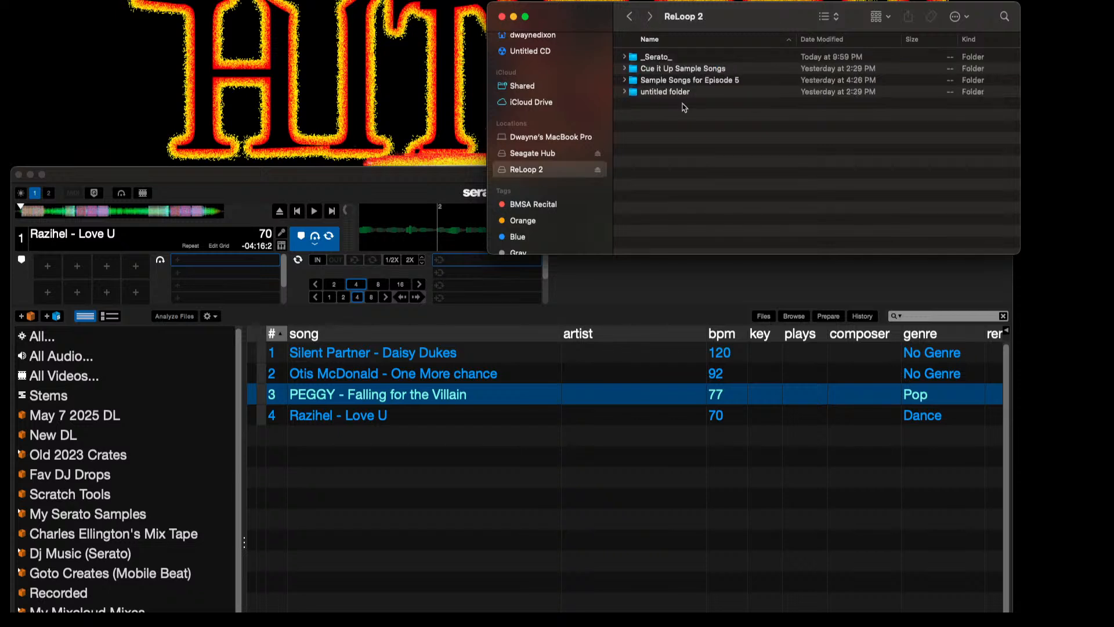
{"action": "double_click", "coordinate": [665, 92]}
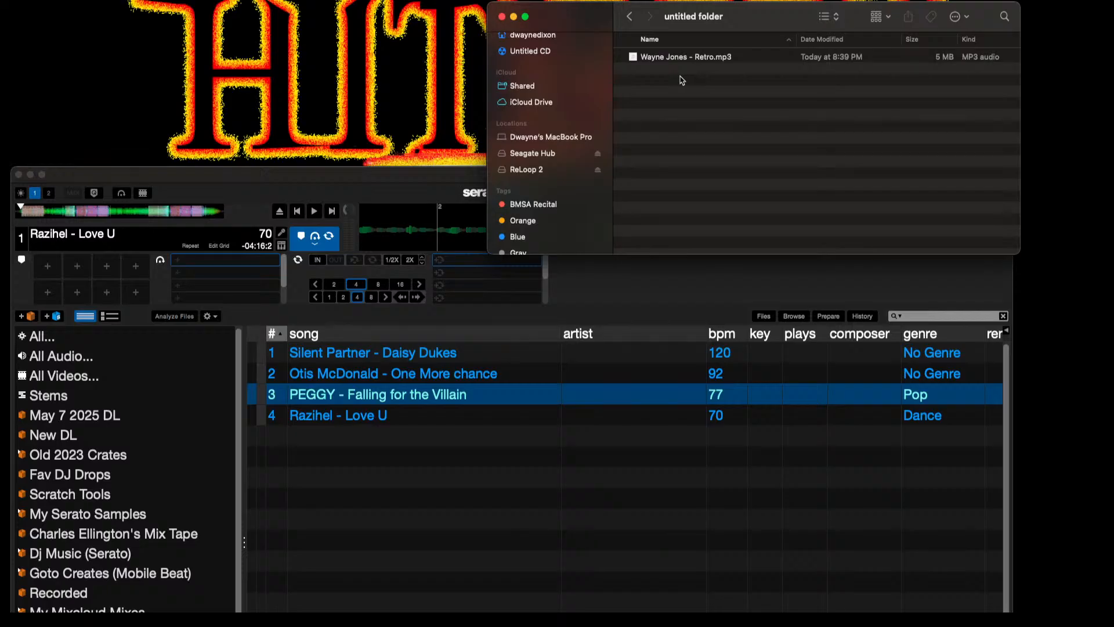
{"action": "key", "text": "super+v"}
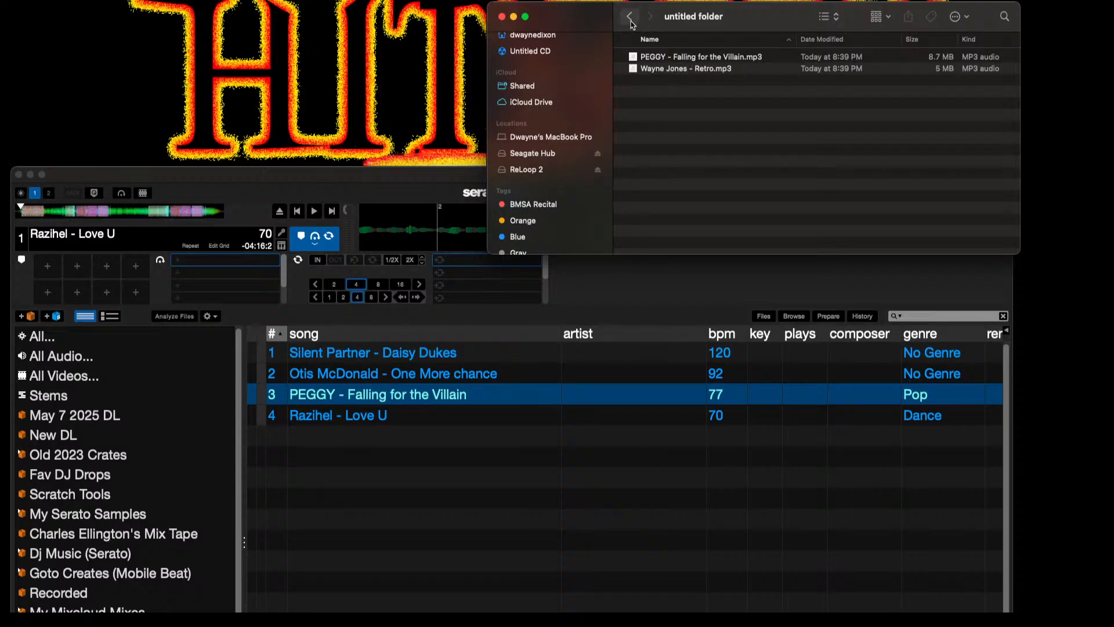
Step: Reopen the Sample Songs for Episode 5 folder in Finder and compare it with the song locations listed in the Serato crate
{"action": "left_click", "coordinate": [549, 171]}
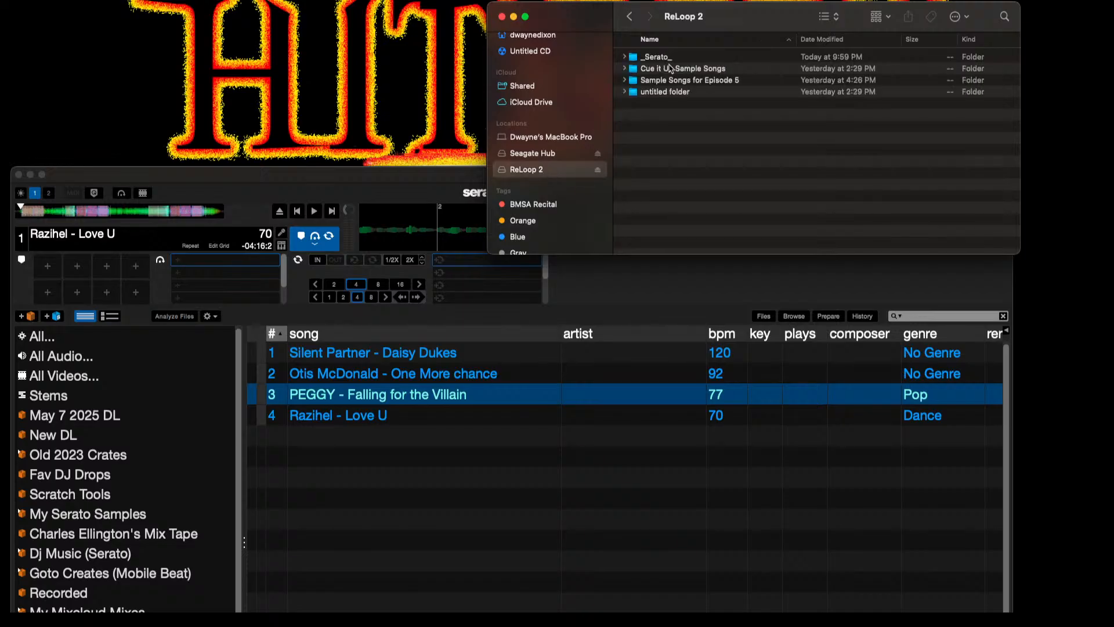
{"action": "double_click", "coordinate": [678, 82]}
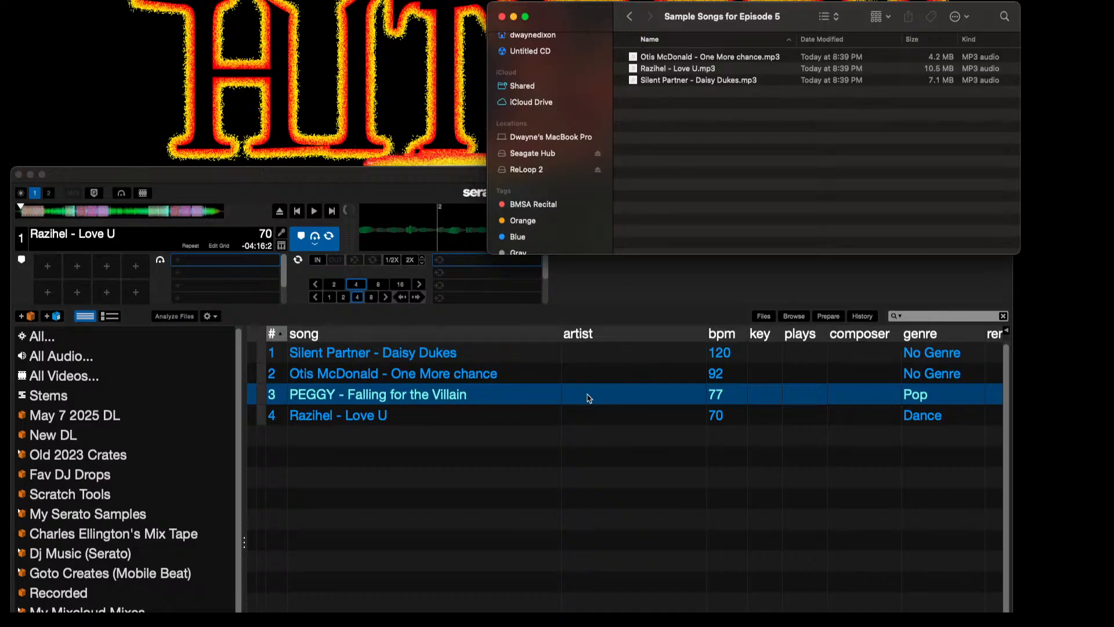
{"action": "scroll", "coordinate": [590, 398], "scroll_direction": "right", "scroll_amount": 10}
{"action": "scroll", "coordinate": [590, 398], "scroll_direction": "right", "scroll_amount": 5}
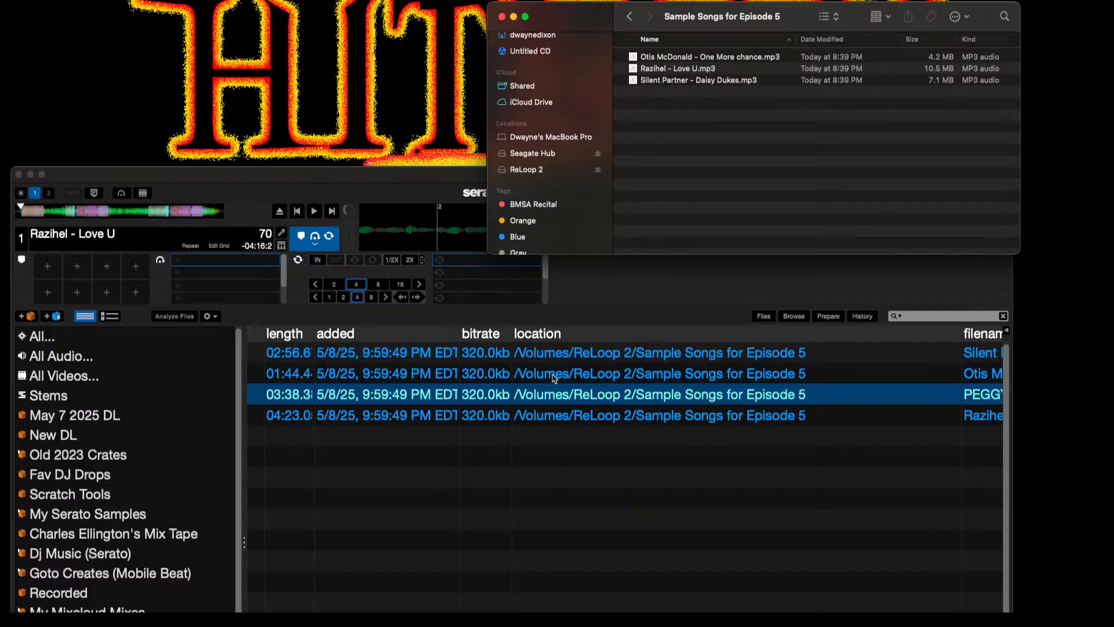
{"action": "scroll", "coordinate": [553, 376], "scroll_direction": "left", "scroll_amount": 10}
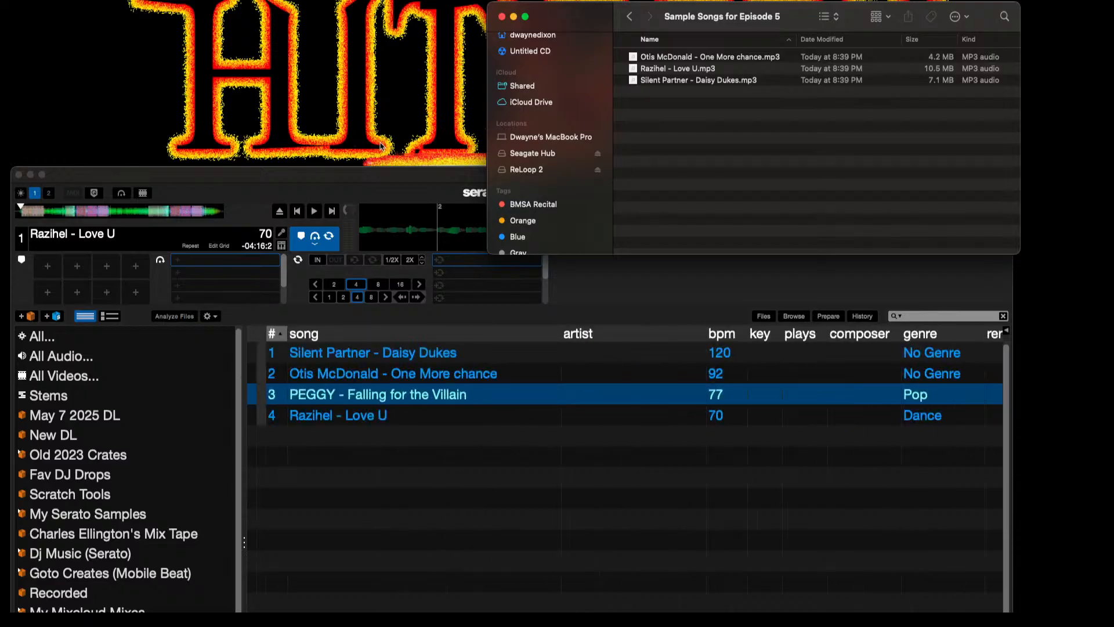
Step: Move the Serato window back over Finder and try to load PEGGY - Falling for the Villain onto deck 1
{"action": "left_click_drag", "start_coordinate": [378, 174], "coordinate": [392, 8]}
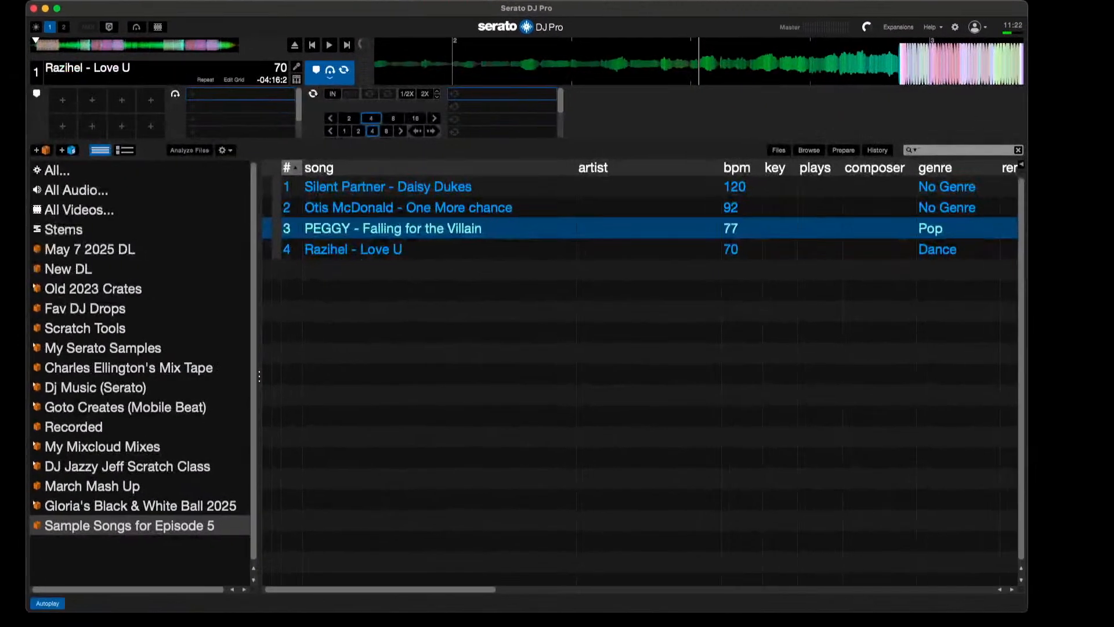
{"action": "left_click_drag", "start_coordinate": [453, 236], "coordinate": [157, 80]}
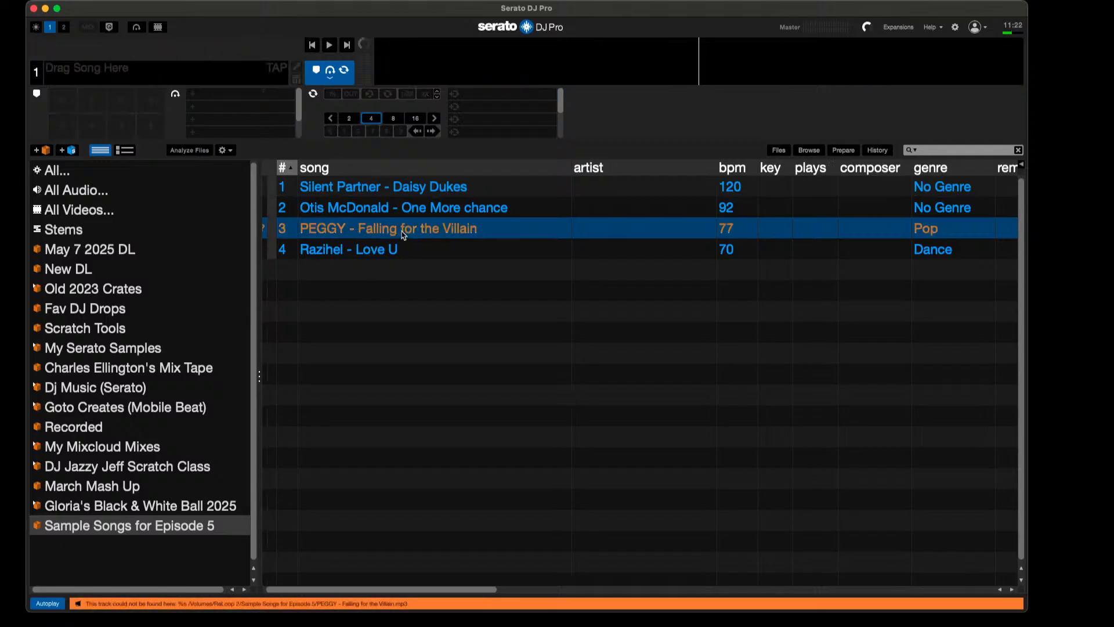
Step: Check the crate's song locations, then show the file browser and open the untitled folder on ReLoop 2
{"action": "scroll", "coordinate": [403, 235], "scroll_direction": "right", "scroll_amount": 10}
{"action": "scroll", "coordinate": [403, 235], "scroll_direction": "right", "scroll_amount": 5}
{"action": "scroll", "coordinate": [403, 235], "scroll_direction": "left", "scroll_amount": 6}
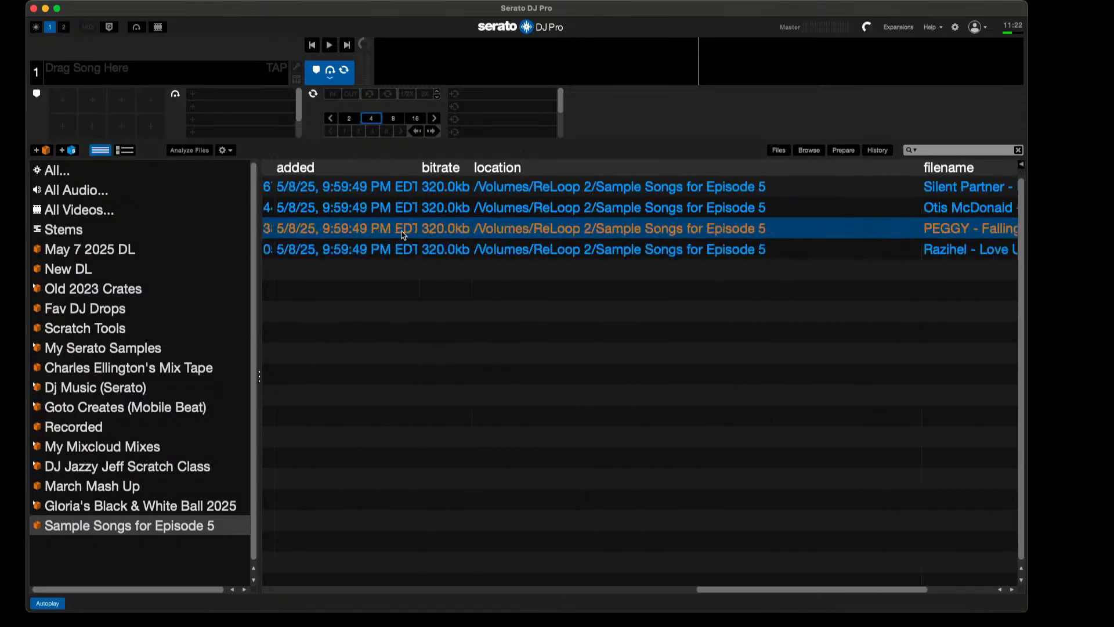
{"action": "scroll", "coordinate": [404, 235], "scroll_direction": "right", "scroll_amount": 1}
{"action": "scroll", "coordinate": [403, 235], "scroll_direction": "right", "scroll_amount": 2}
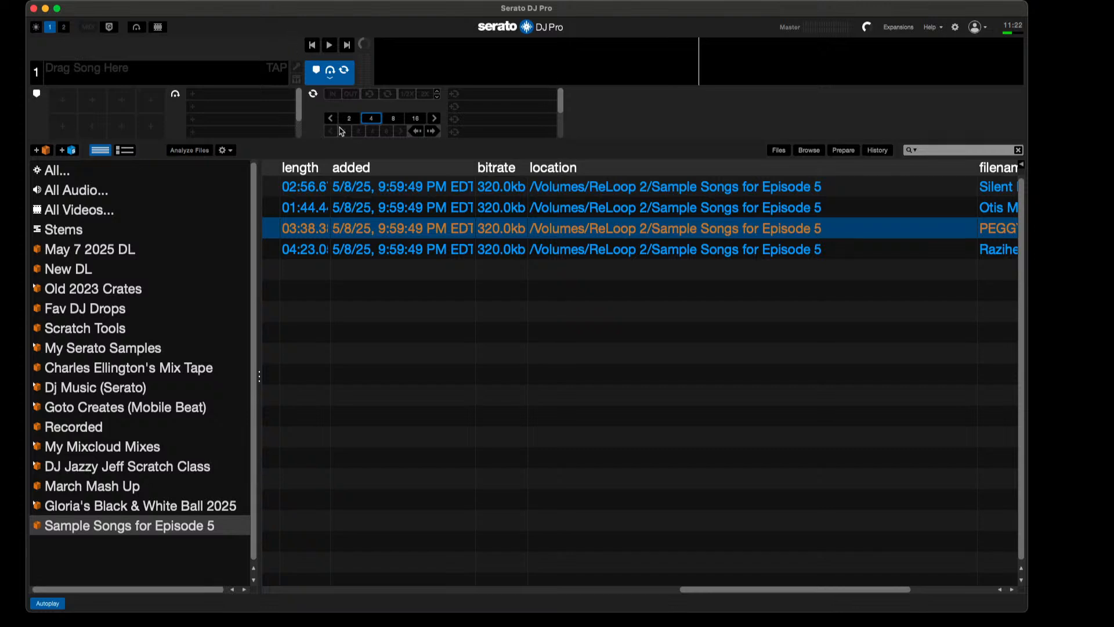
{"action": "left_click", "coordinate": [778, 150]}
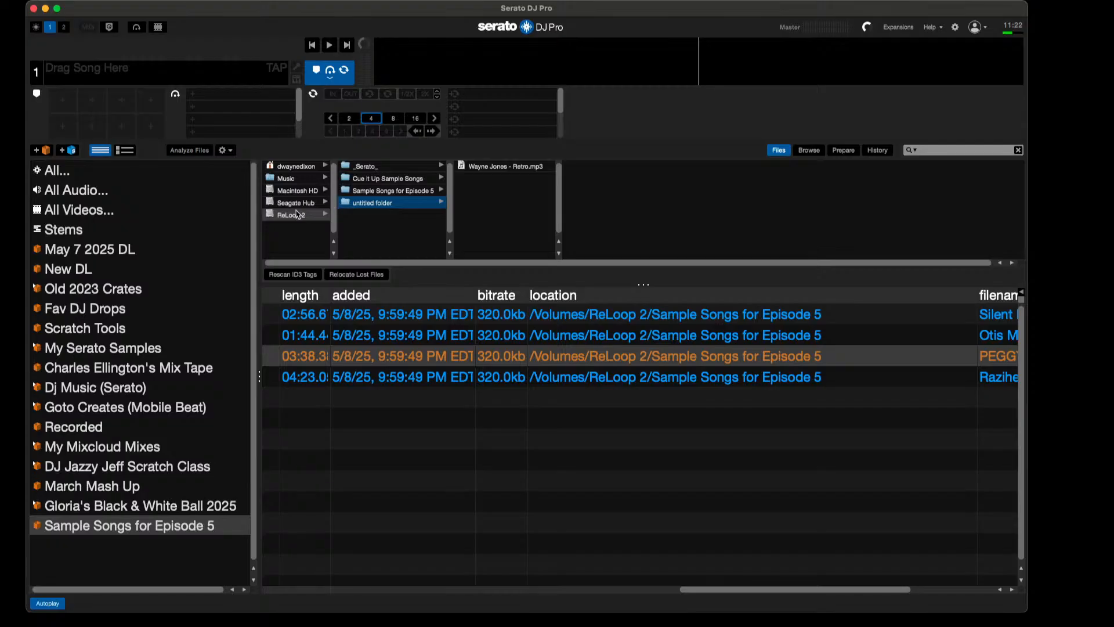
{"action": "left_click", "coordinate": [293, 216]}
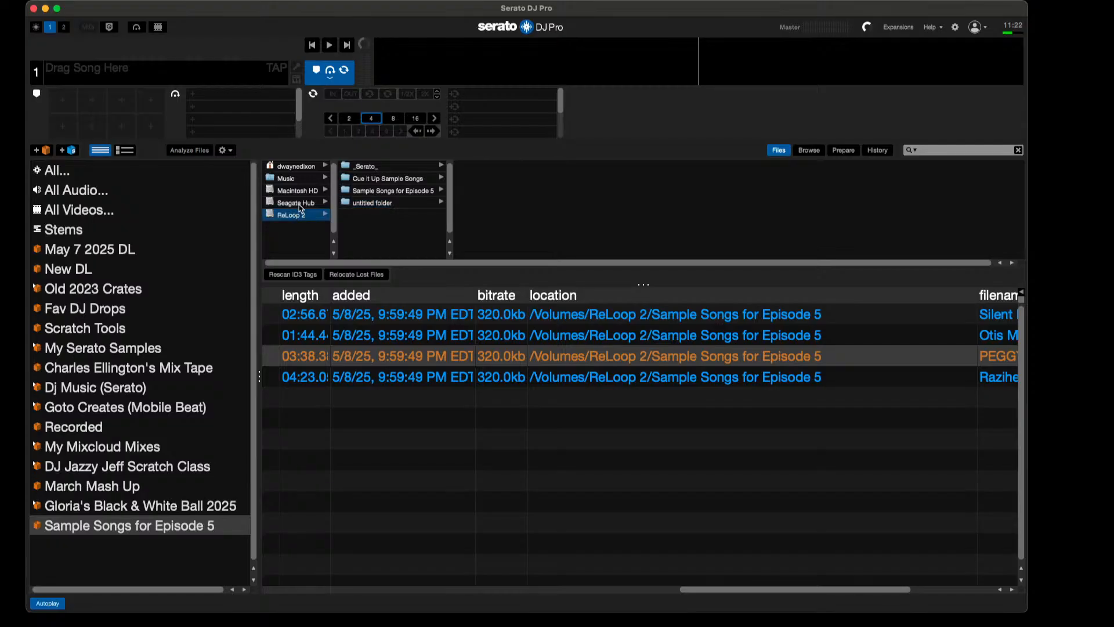
{"action": "left_click", "coordinate": [389, 204]}
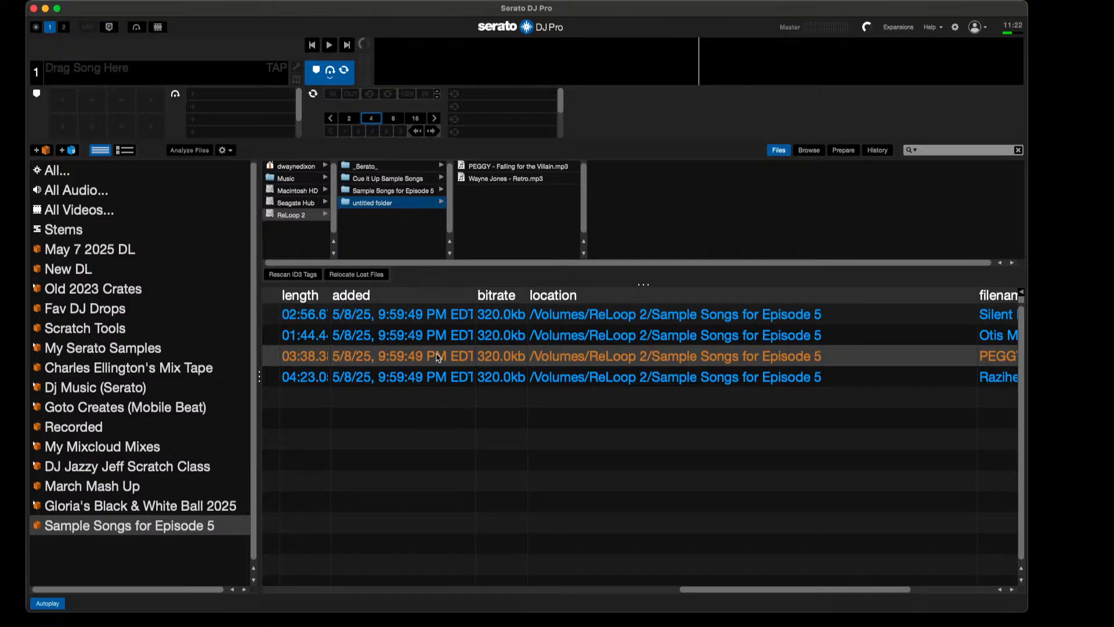
Step: Relocate the crate's lost files using the untitled folder on ReLoop 2
{"action": "left_click", "coordinate": [383, 207]}
{"action": "left_click_drag", "start_coordinate": [383, 207], "coordinate": [352, 278]}
{"action": "left_click_drag", "start_coordinate": [352, 277], "coordinate": [353, 279]}
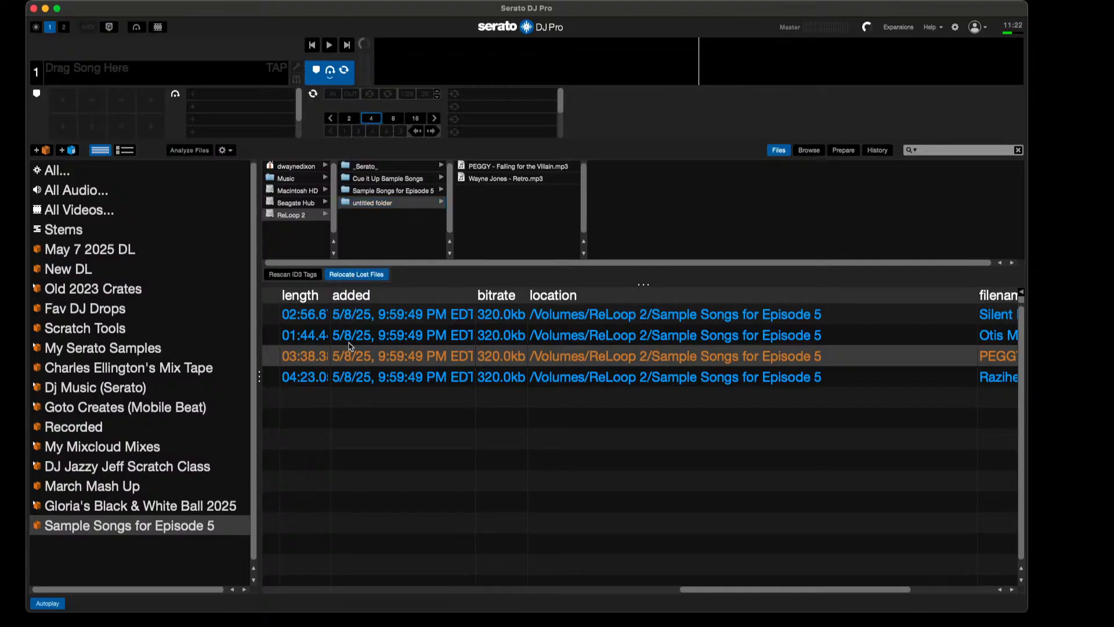
Step: Load PEGGY - Falling for the Villain from the crate onto deck 1, play it briefly and stop playback
{"action": "scroll", "coordinate": [354, 418], "scroll_direction": "left", "scroll_amount": 10}
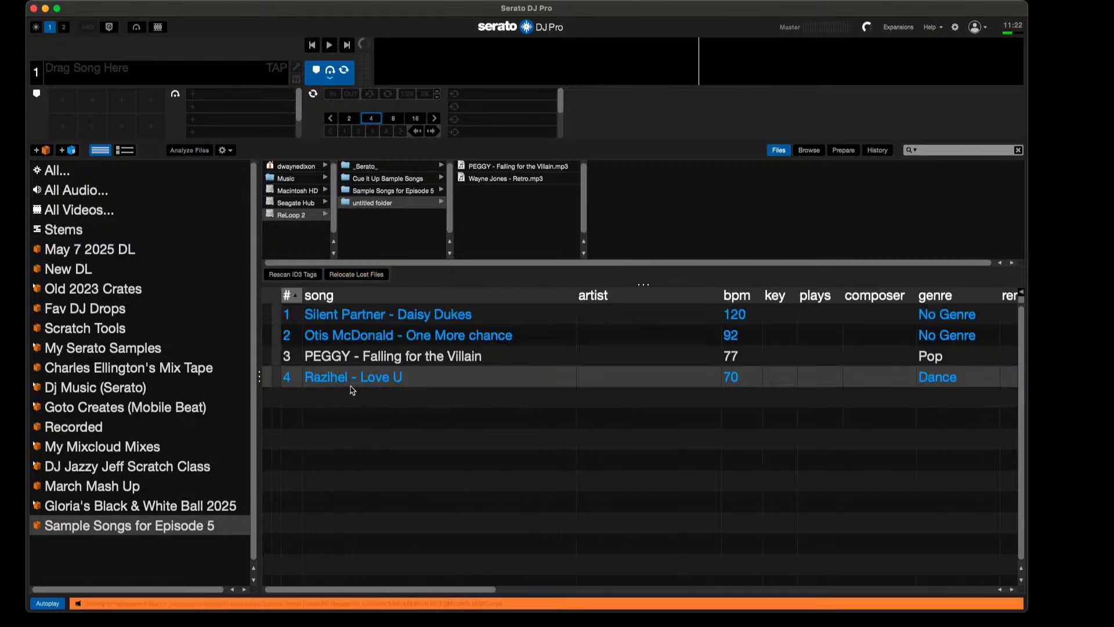
{"action": "left_click", "coordinate": [393, 358]}
{"action": "left_click_drag", "start_coordinate": [393, 358], "coordinate": [223, 87]}
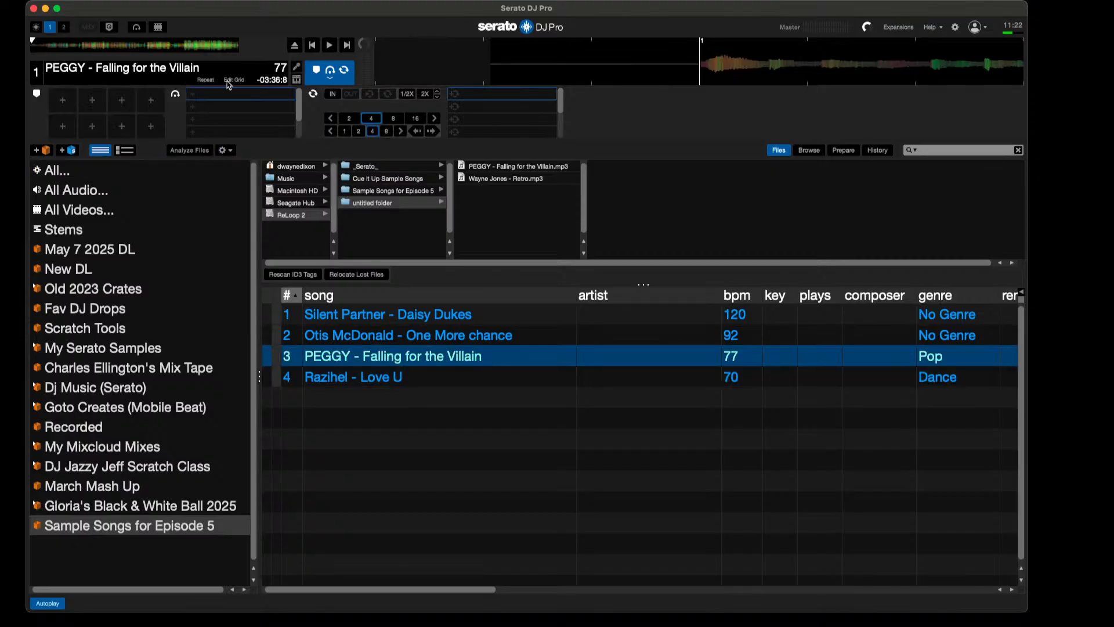
{"action": "left_click", "coordinate": [330, 45]}
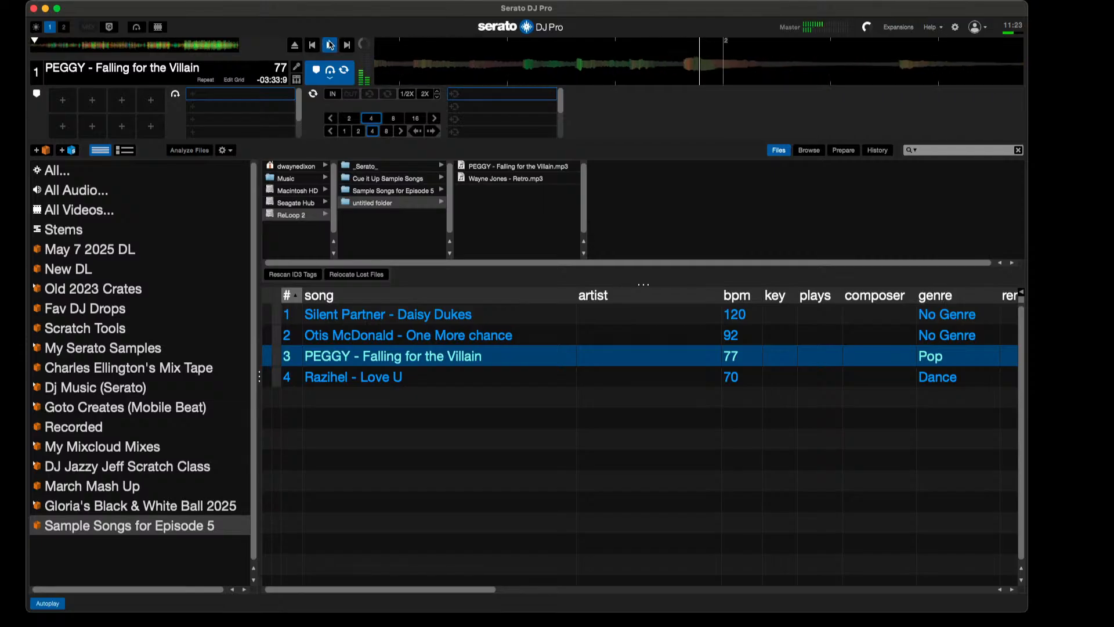
{"action": "left_click", "coordinate": [330, 45]}
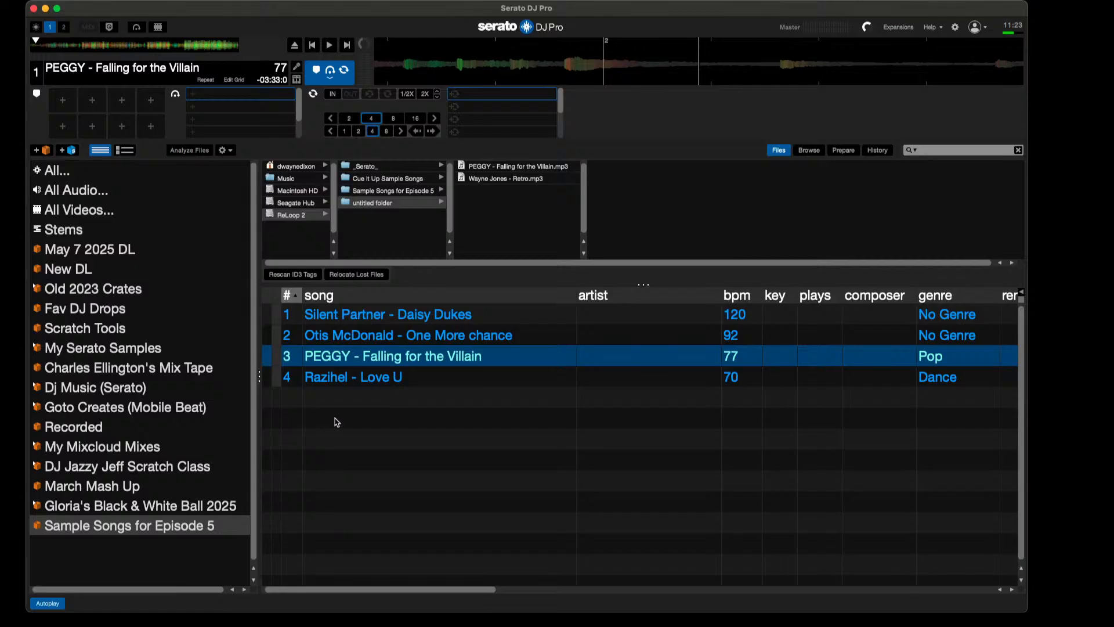
Step: Examine the location listed for PEGGY - Falling for the Villain and compare it with the other crate songs
{"action": "scroll", "coordinate": [337, 422], "scroll_direction": "right", "scroll_amount": 3}
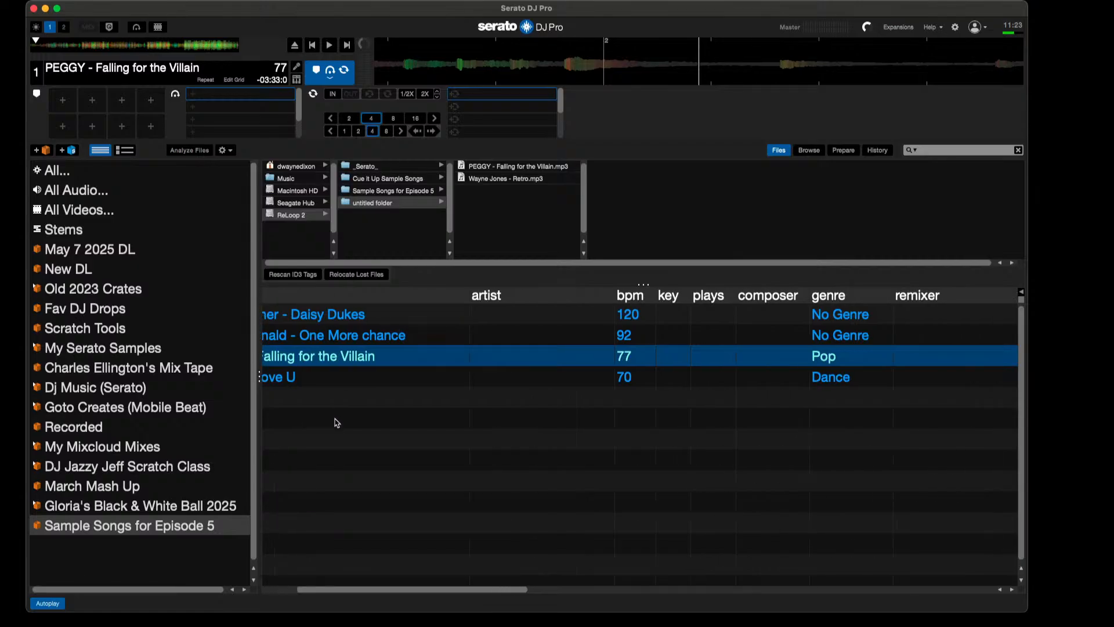
{"action": "scroll", "coordinate": [337, 422], "scroll_direction": "right", "scroll_amount": 8}
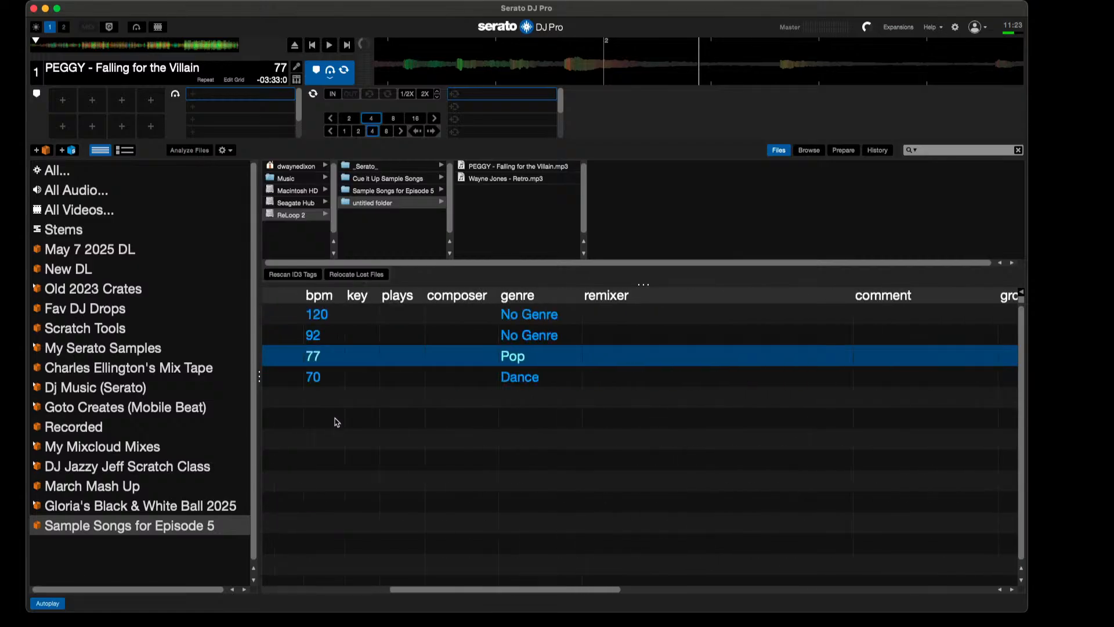
{"action": "scroll", "coordinate": [337, 422], "scroll_direction": "right", "scroll_amount": 15}
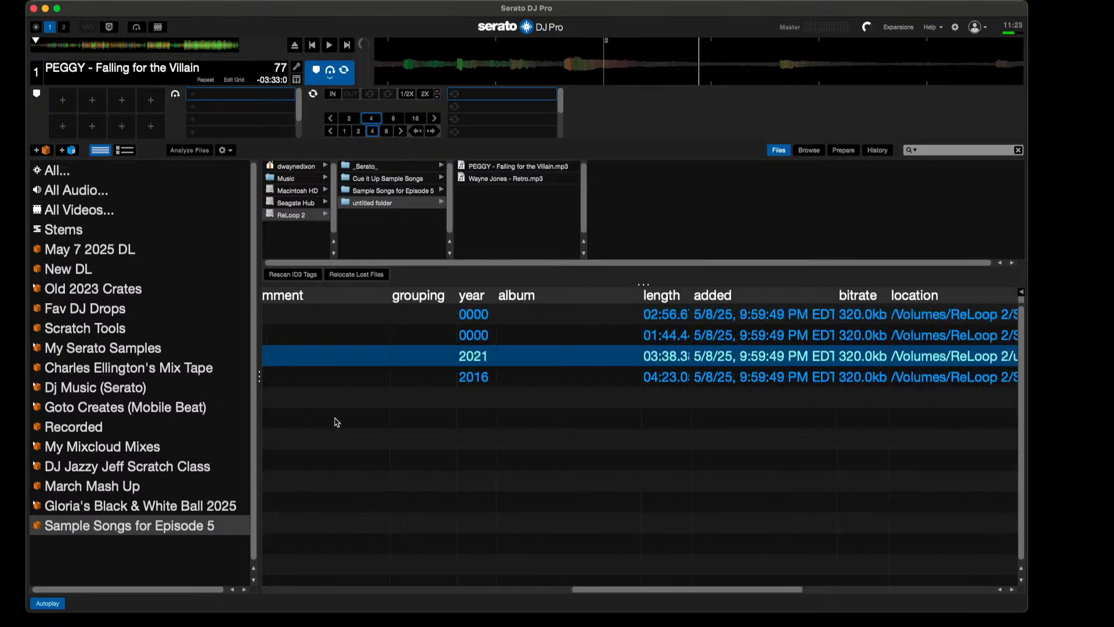
{"action": "scroll", "coordinate": [337, 422], "scroll_direction": "right", "scroll_amount": 9}
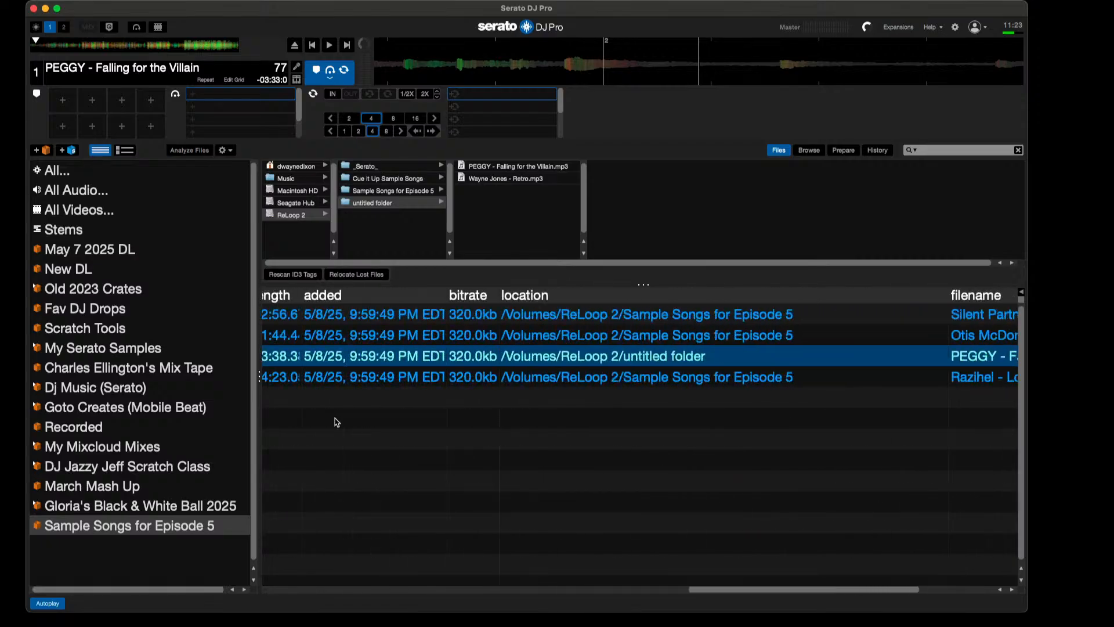
{"action": "scroll", "coordinate": [337, 422], "scroll_direction": "right", "scroll_amount": 3}
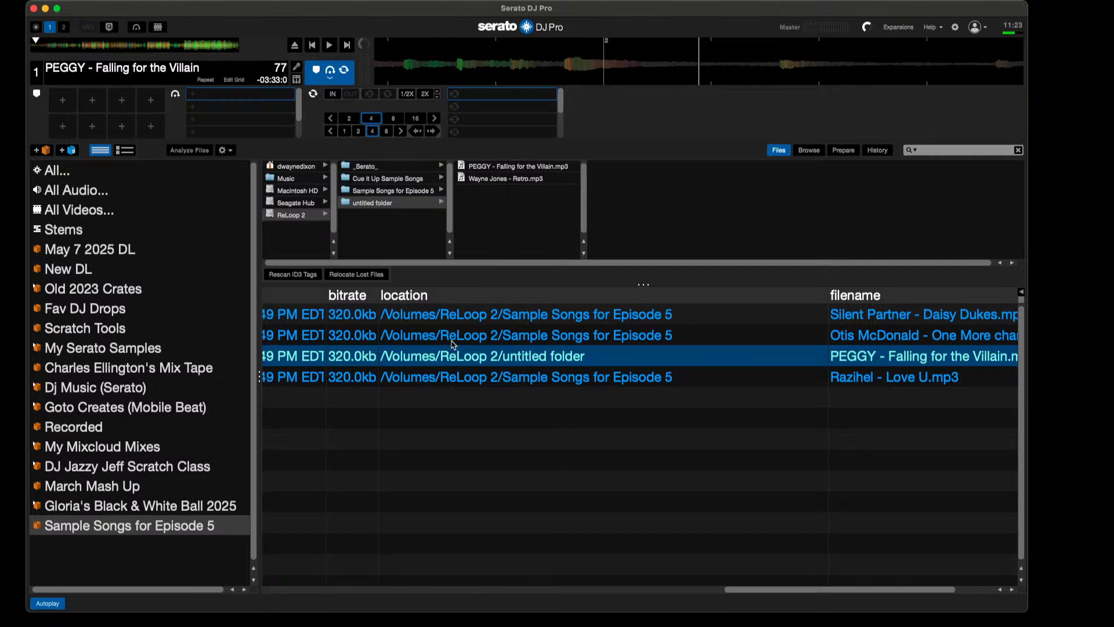
{"action": "scroll", "coordinate": [453, 341], "scroll_direction": "left", "scroll_amount": 5}
{"action": "scroll", "coordinate": [454, 341], "scroll_direction": "right", "scroll_amount": 4}
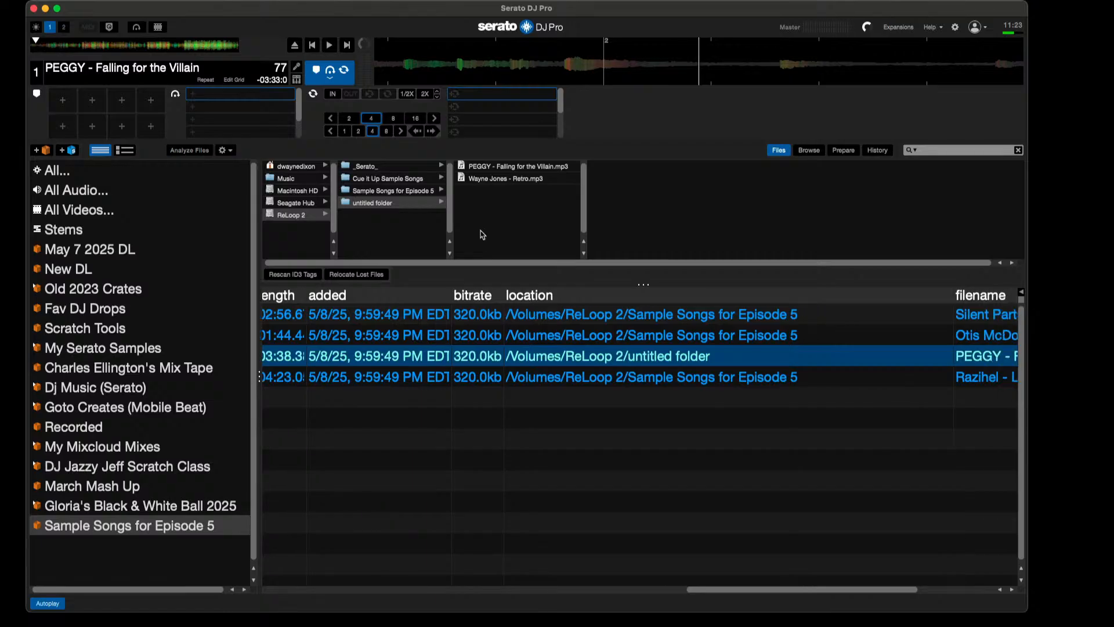
Step: Add Wayne Jones - Retro.mp3 from the untitled folder to the crate and test-play it on deck 1
{"action": "left_click", "coordinate": [498, 180]}
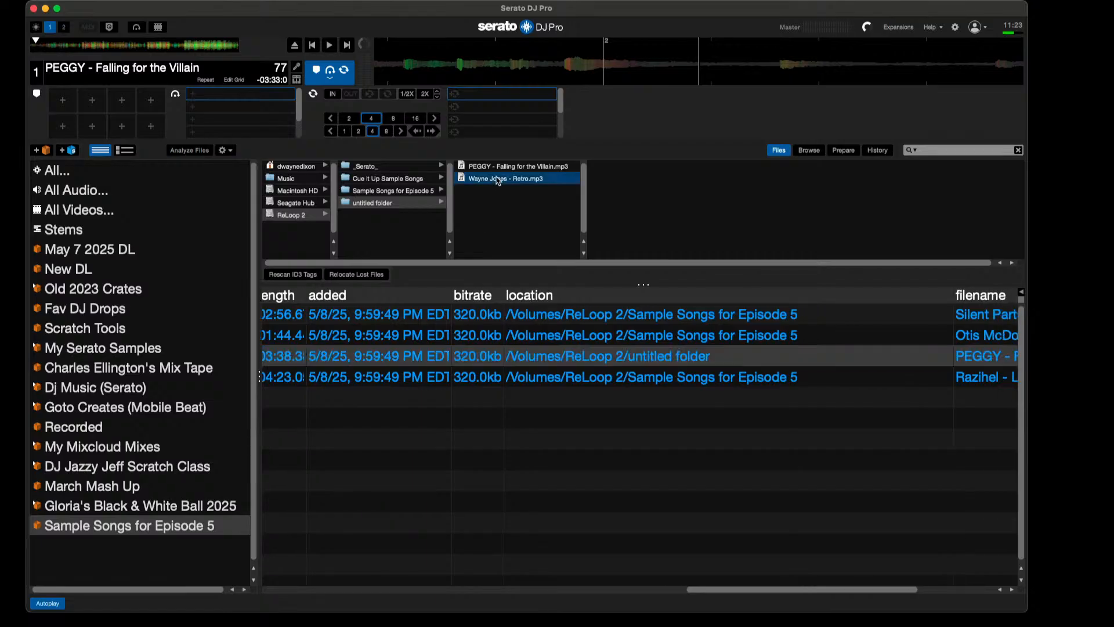
{"action": "left_click_drag", "start_coordinate": [498, 180], "coordinate": [438, 398]}
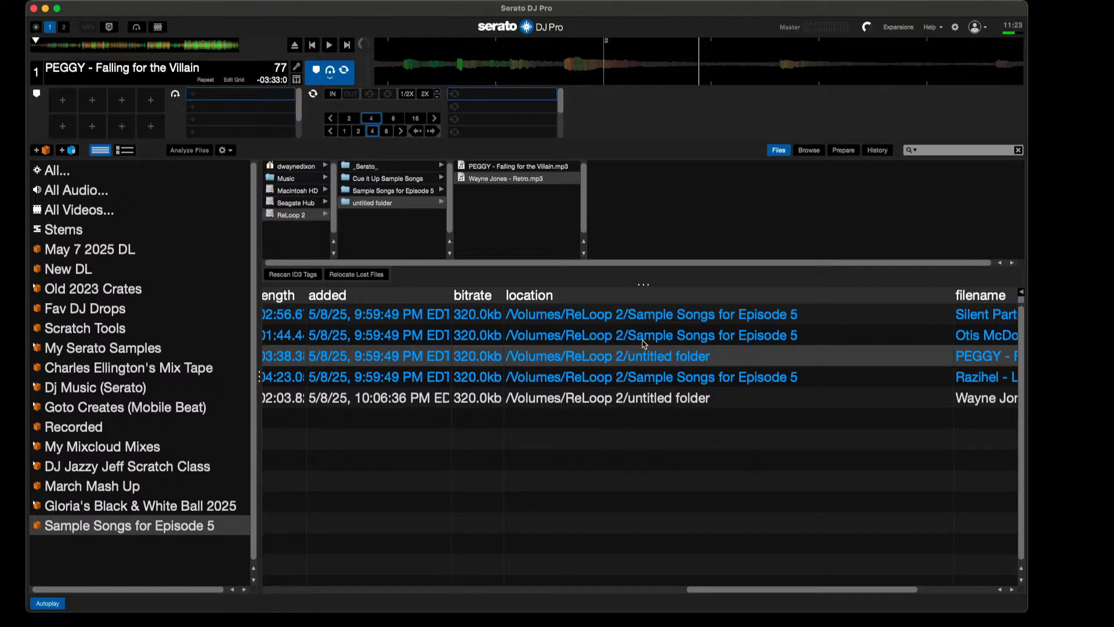
{"action": "left_click_drag", "start_coordinate": [412, 399], "coordinate": [184, 81]}
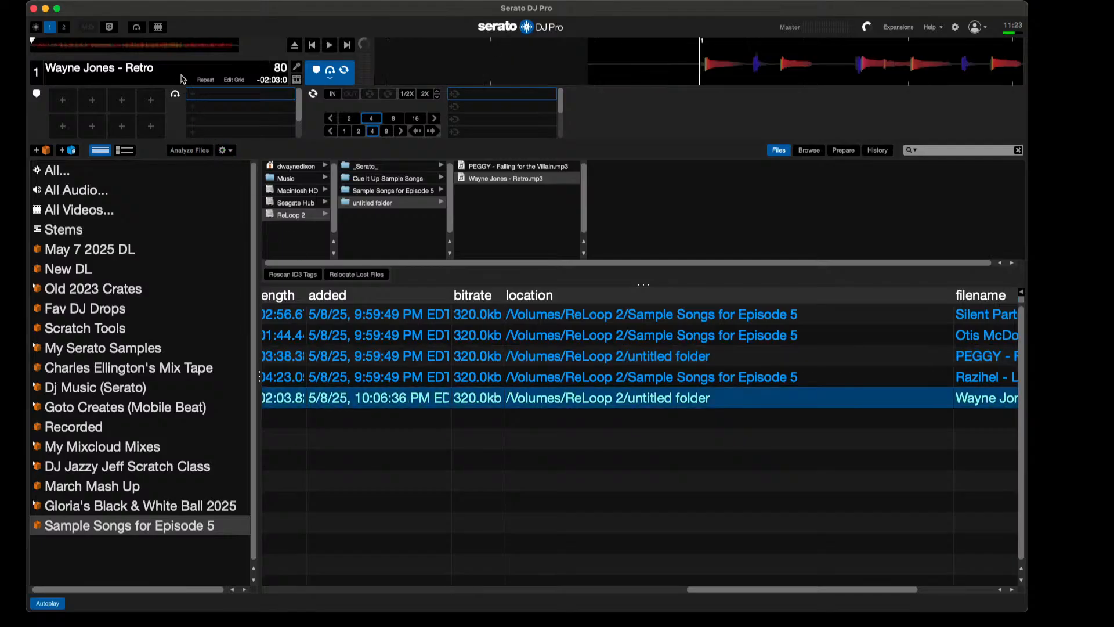
{"action": "left_click", "coordinate": [330, 46]}
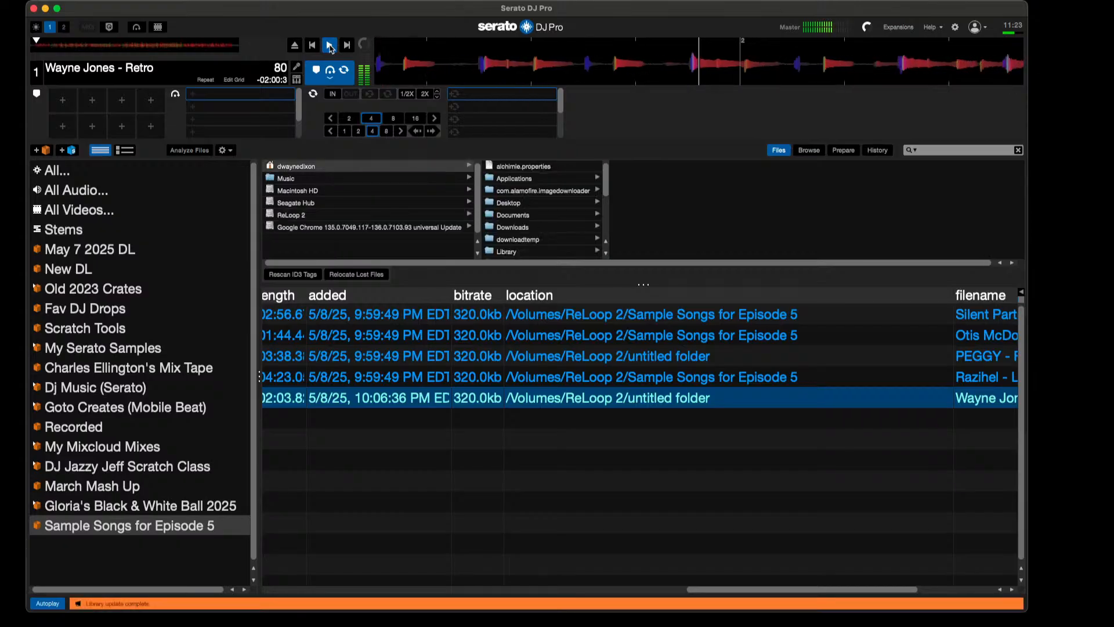
{"action": "left_click", "coordinate": [330, 46]}
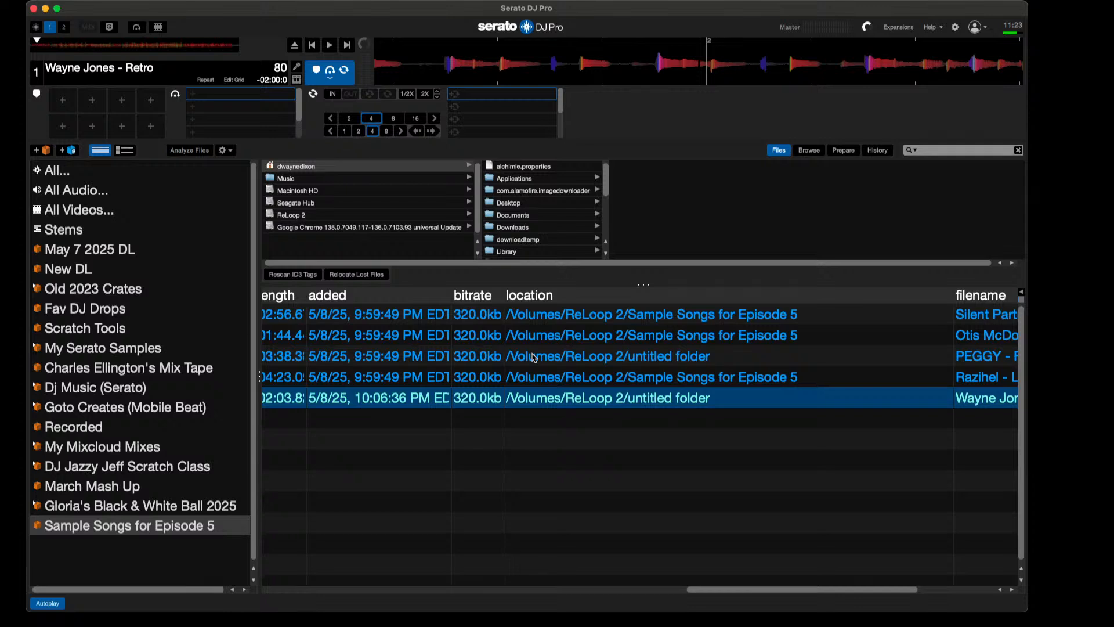
Step: Select the PEGGY and Wayne Jones tracks together and compare their locations and filenames
{"action": "left_click", "coordinate": [534, 356], "text": "super"}
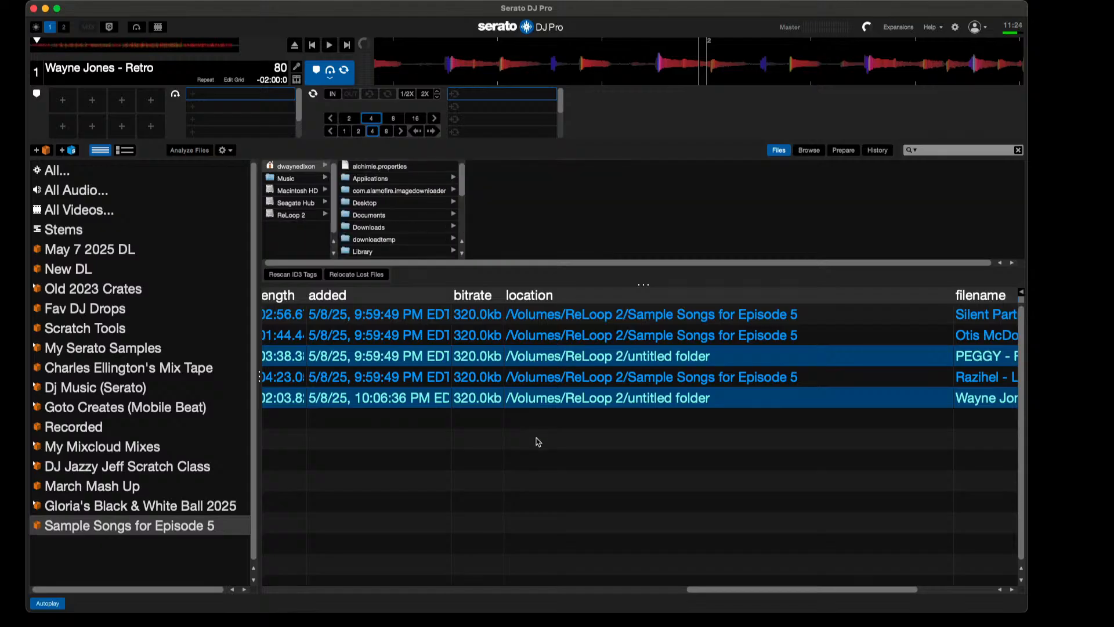
{"action": "scroll", "coordinate": [538, 442], "scroll_direction": "left", "scroll_amount": 5}
{"action": "scroll", "coordinate": [538, 442], "scroll_direction": "right", "scroll_amount": 8}
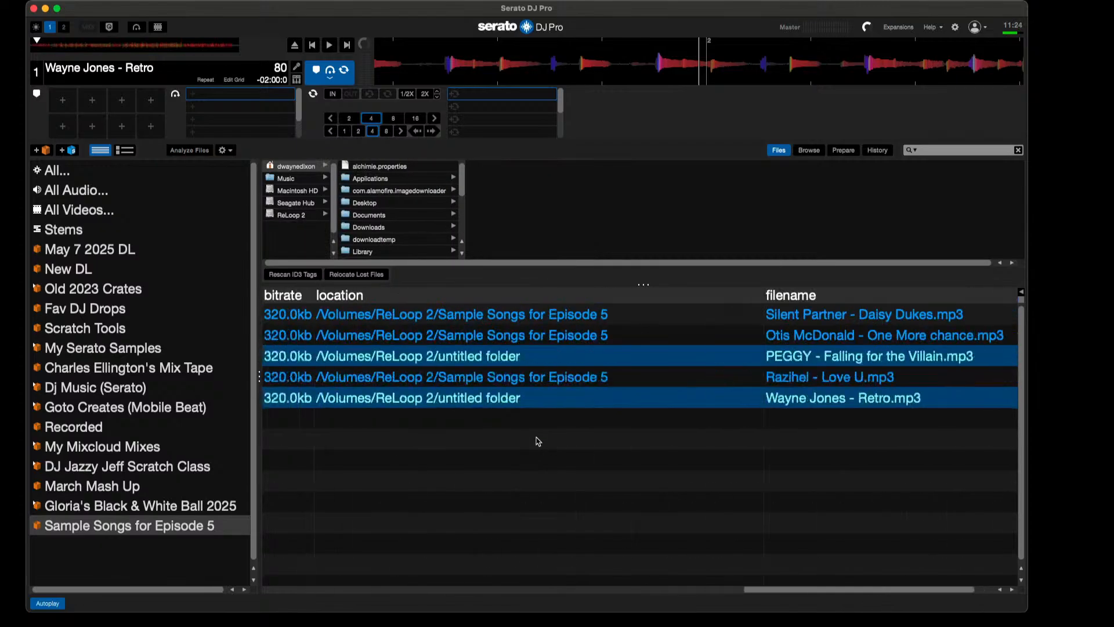
{"action": "scroll", "coordinate": [538, 442], "scroll_direction": "left", "scroll_amount": 1}
Step: Remove Wayne Jones - Retro from the Sample Songs for Episode 5 crate
{"action": "left_click", "coordinate": [664, 378]}
{"action": "left_click", "coordinate": [638, 400]}
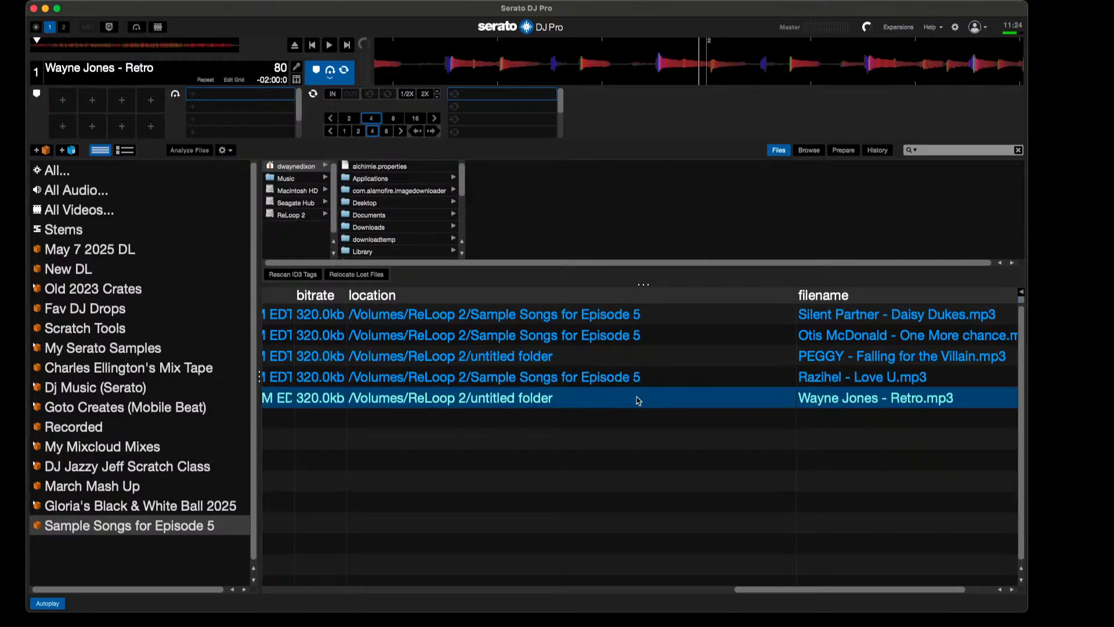
{"action": "scroll", "coordinate": [639, 400], "scroll_direction": "left", "scroll_amount": 8}
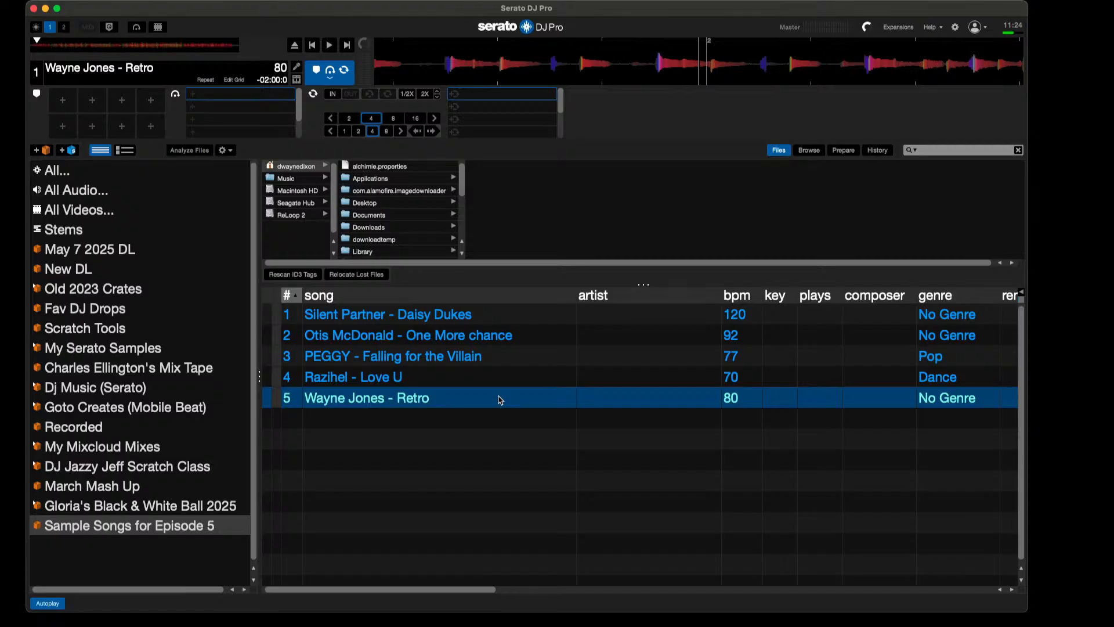
{"action": "key", "text": "Delete"}
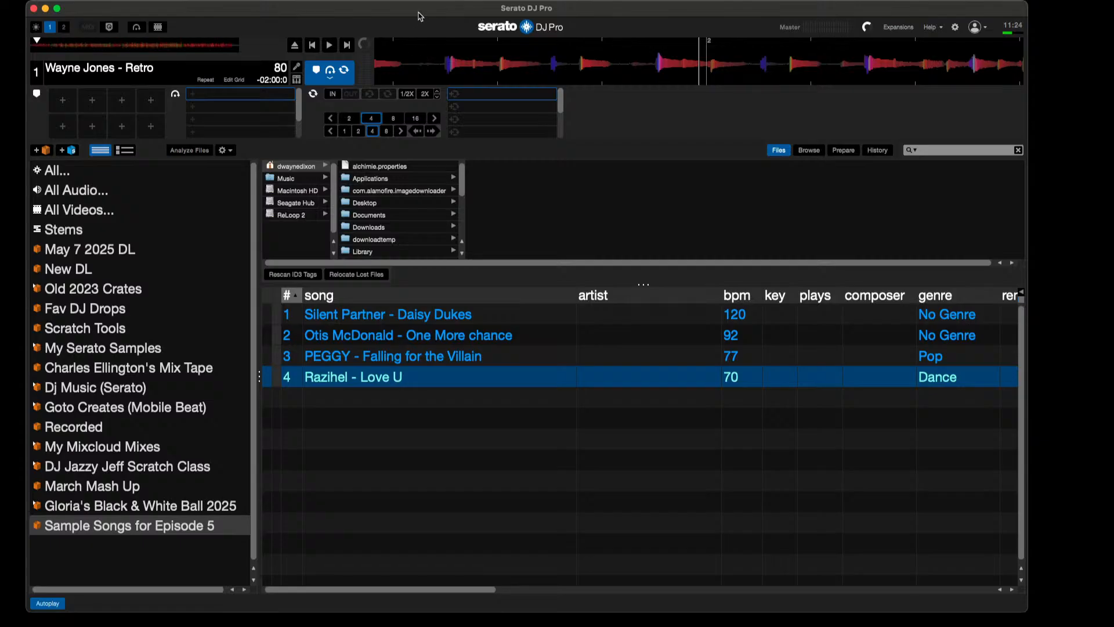
Step: Move the Serato window down to uncover Finder and open the untitled folder on ReLoop 2 there
{"action": "left_click_drag", "start_coordinate": [421, 16], "coordinate": [411, 201]}
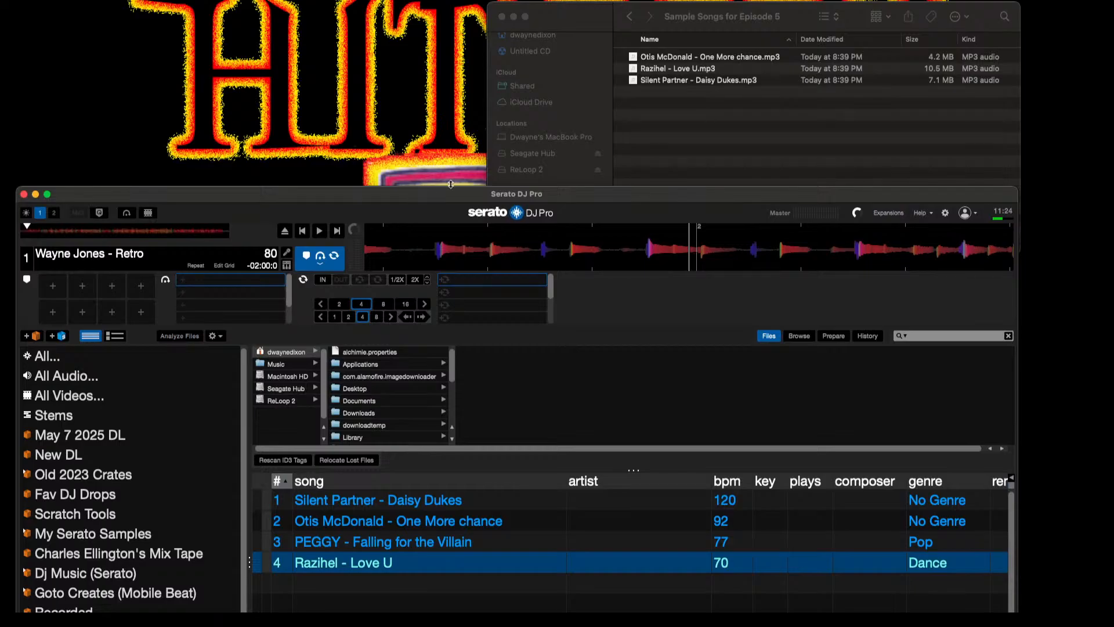
{"action": "left_click", "coordinate": [634, 25]}
{"action": "left_click", "coordinate": [633, 21]}
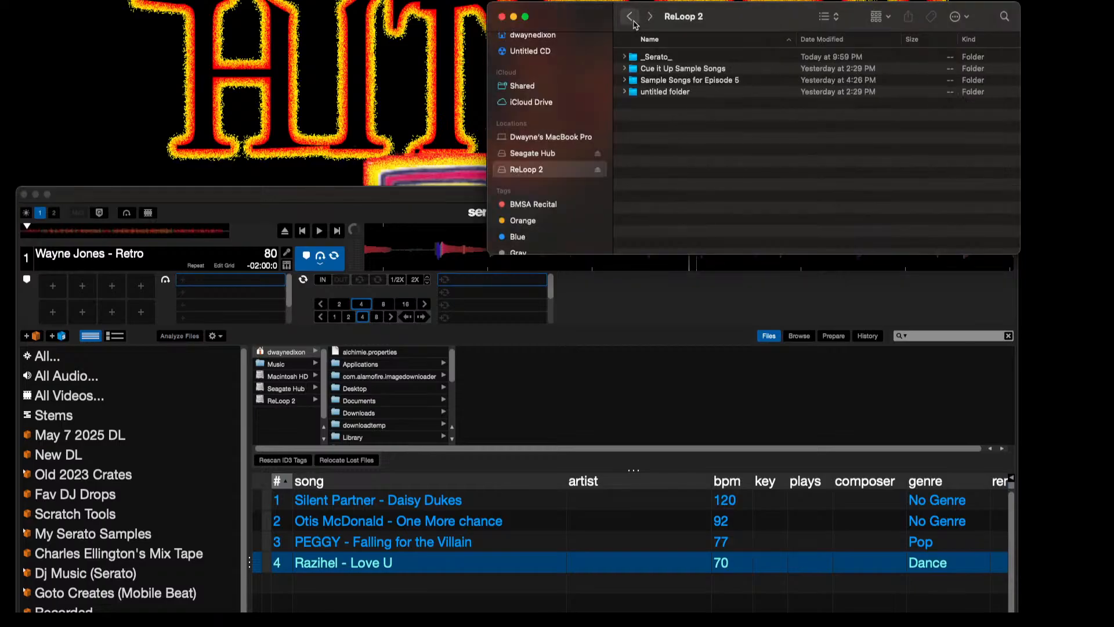
{"action": "left_click", "coordinate": [683, 93]}
{"action": "double_click", "coordinate": [682, 92]}
Step: Move PEGGY - Falling for the Villain.mp3 and Wayne Jones - Retro.mp3 from the untitled folder into Sample Songs for Episode 5
{"action": "left_click", "coordinate": [681, 69]}
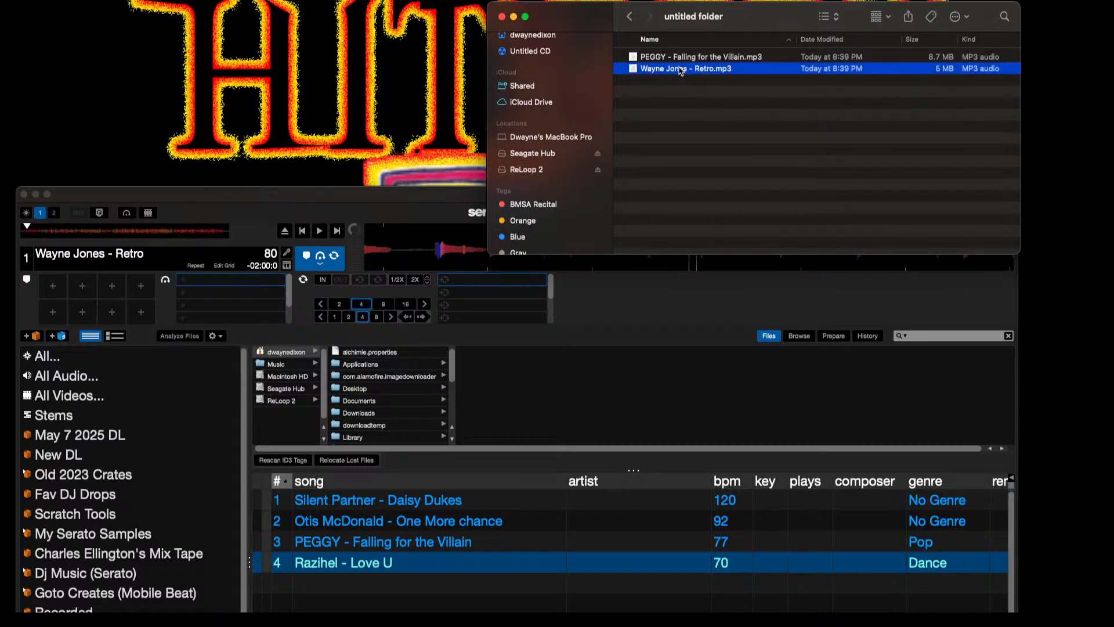
{"action": "left_click", "coordinate": [679, 57], "text": "shift"}
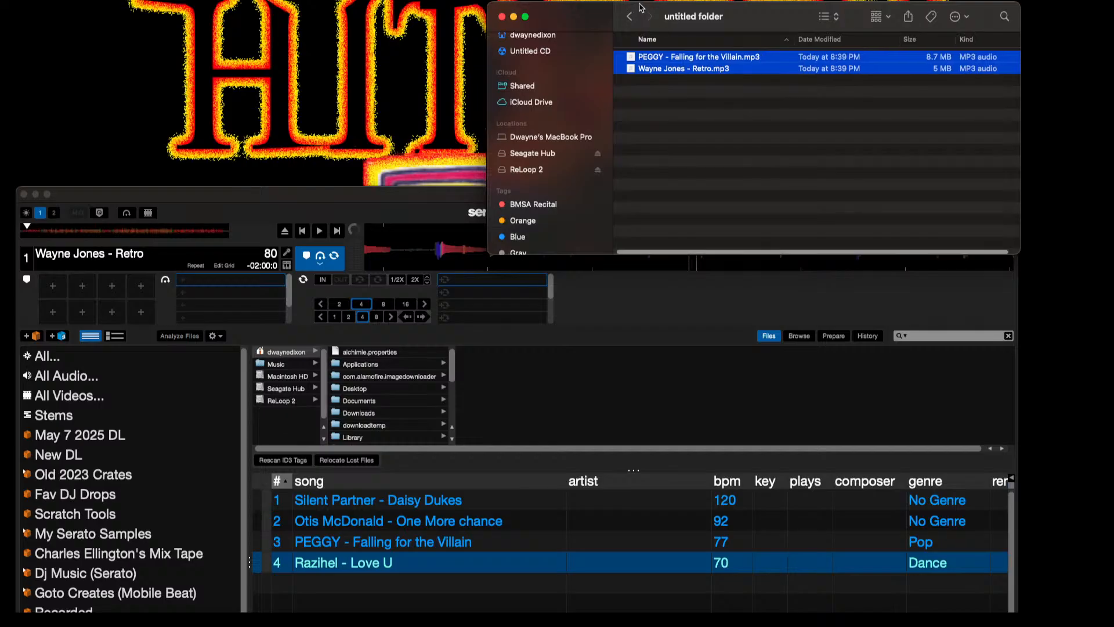
{"action": "left_click", "coordinate": [537, 173]}
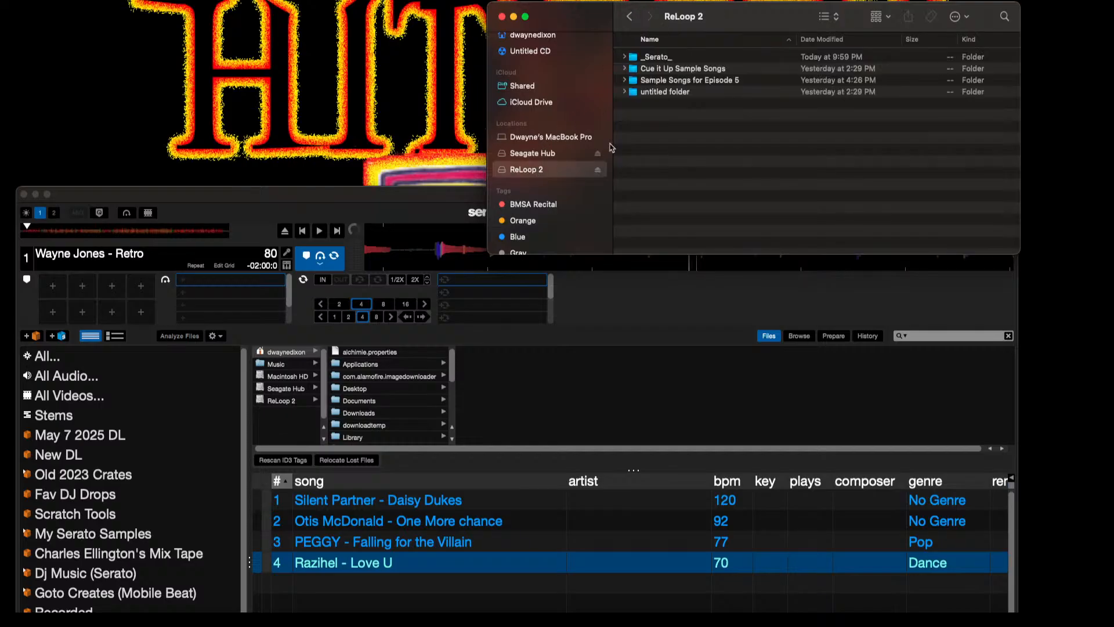
{"action": "left_click", "coordinate": [672, 82]}
{"action": "double_click", "coordinate": [671, 82]}
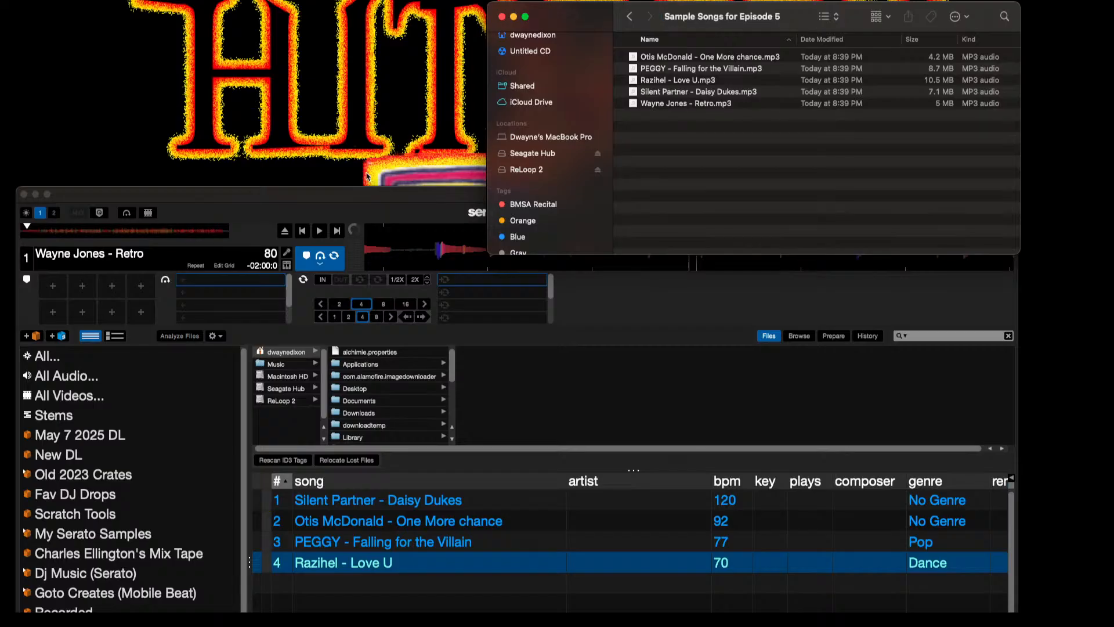
Step: Bring the Serato window back over Finder and try to load the moved PEGGY - Falling for the Villain onto deck 1
{"action": "left_click_drag", "start_coordinate": [323, 196], "coordinate": [335, 5]}
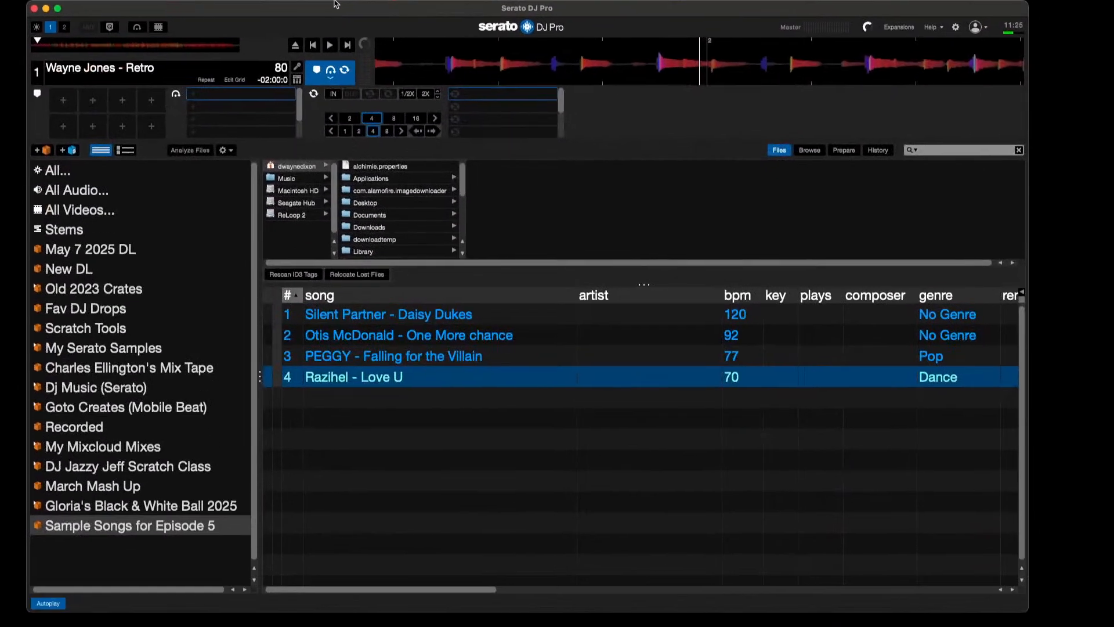
{"action": "left_click", "coordinate": [431, 359]}
{"action": "left_click_drag", "start_coordinate": [431, 361], "coordinate": [185, 80]}
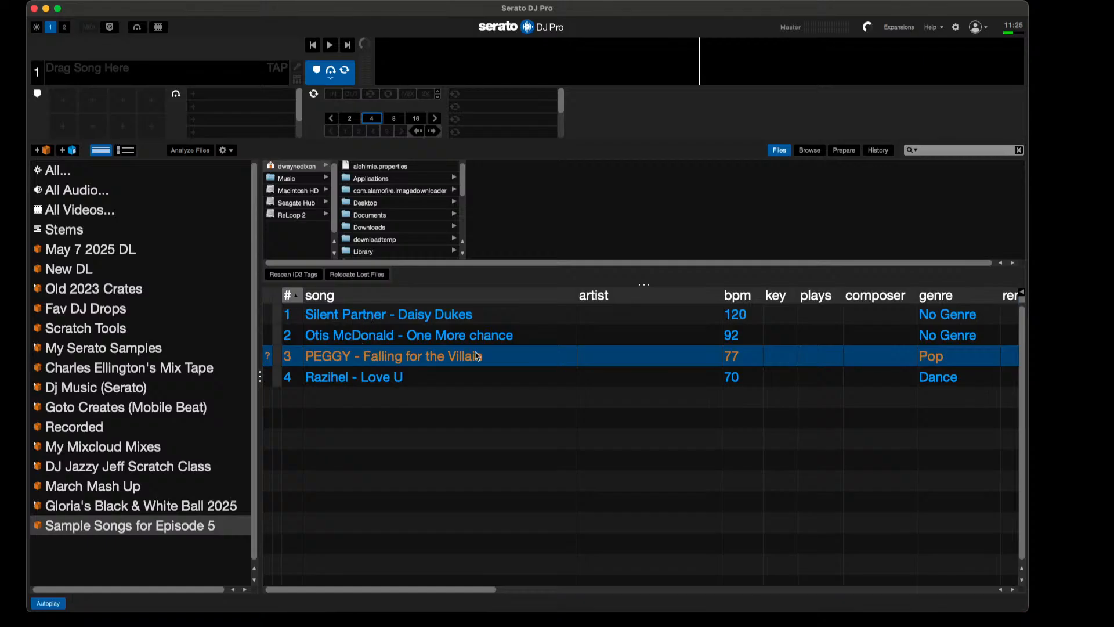
Step: Add the Sample Songs for Episode 5 folder from ReLoop 2 to the open Sample Songs for Episode 5 crate
{"action": "scroll", "coordinate": [409, 402], "scroll_direction": "right", "scroll_amount": 5}
{"action": "scroll", "coordinate": [409, 402], "scroll_direction": "left", "scroll_amount": 5}
{"action": "left_click", "coordinate": [293, 215]}
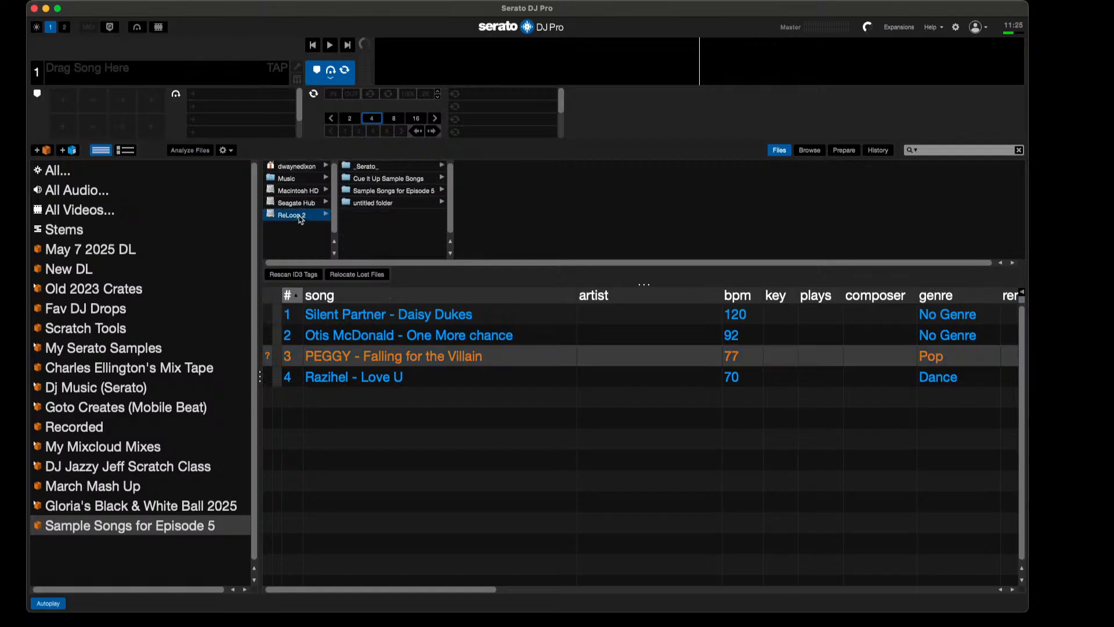
{"action": "left_click", "coordinate": [385, 194]}
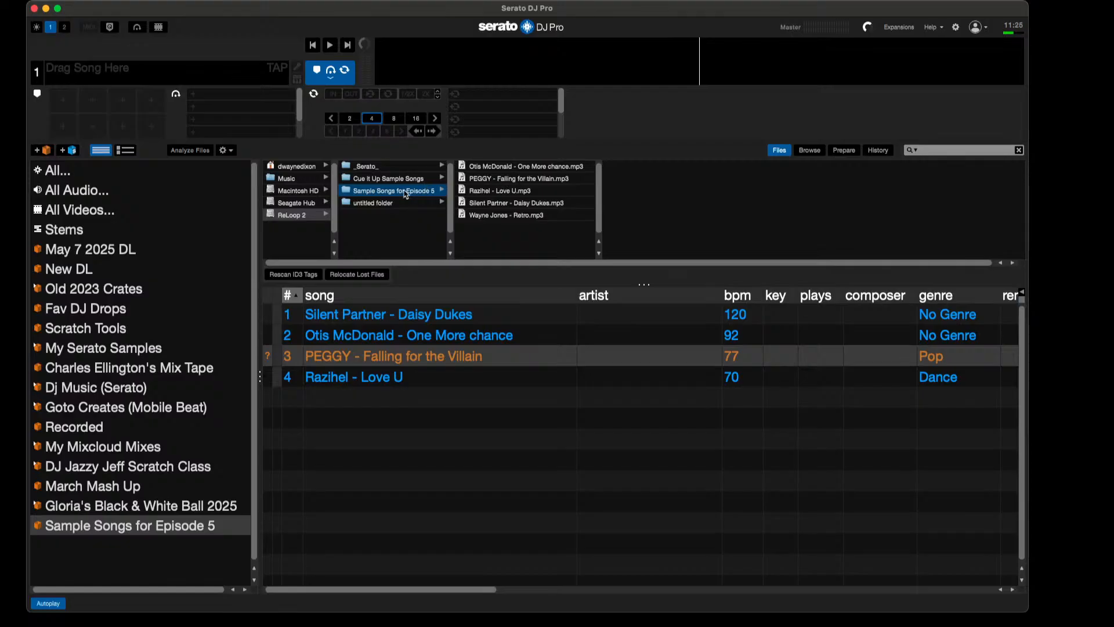
{"action": "left_click_drag", "start_coordinate": [398, 194], "coordinate": [382, 359]}
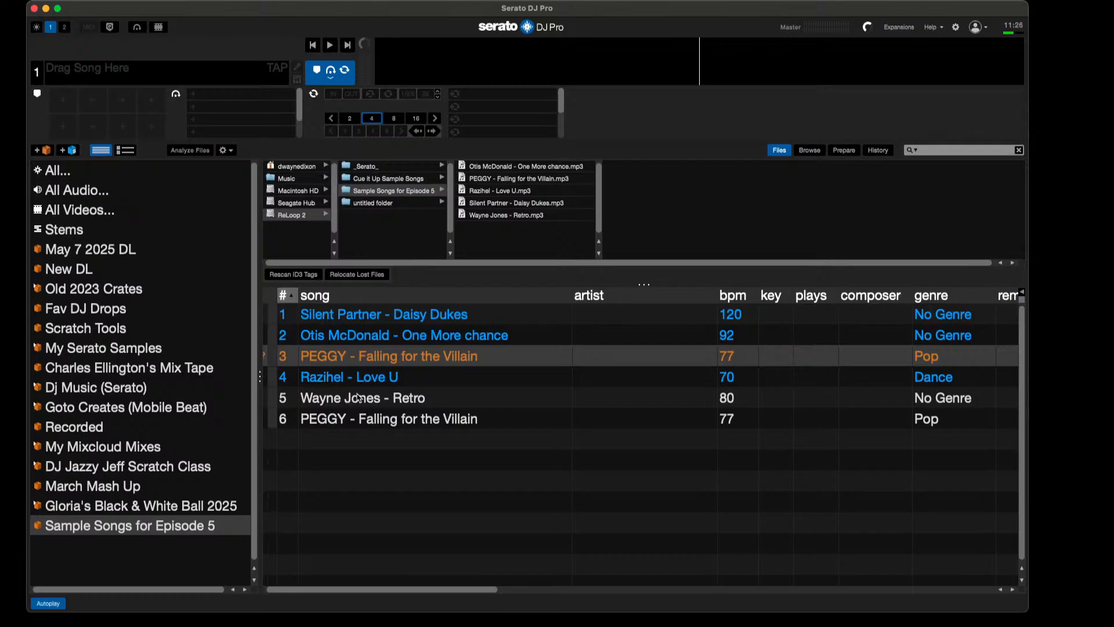
Step: Compare the track locations and remove the missing PEGGY - Falling for the Villain entry that points to untitled folder from the crate
{"action": "scroll", "coordinate": [355, 381], "scroll_direction": "right", "scroll_amount": 10}
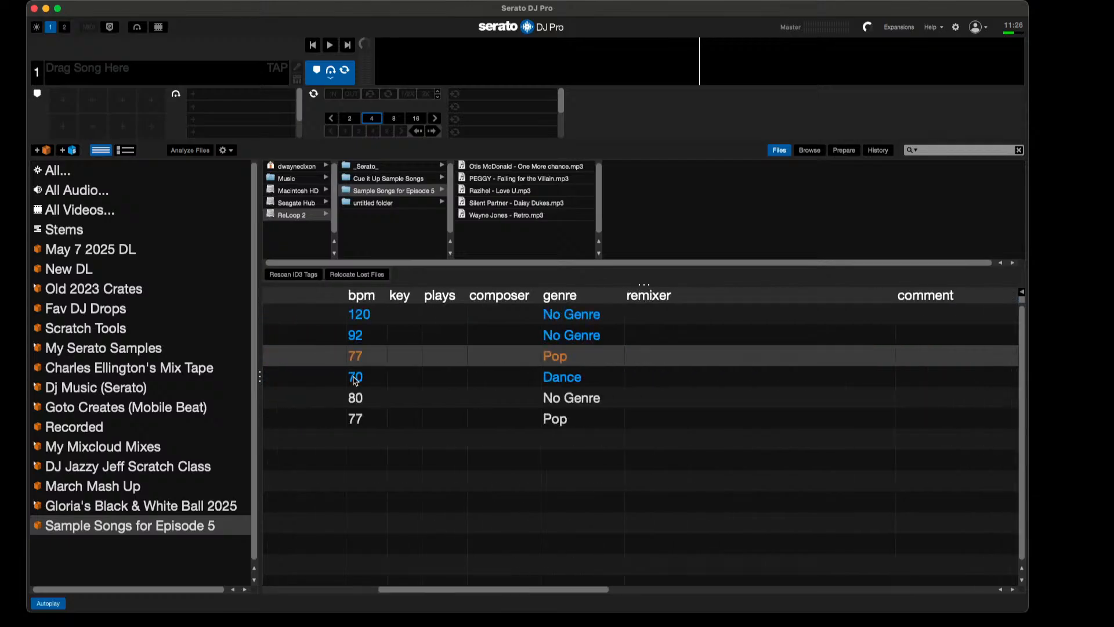
{"action": "scroll", "coordinate": [355, 380], "scroll_direction": "left", "scroll_amount": 3}
{"action": "scroll", "coordinate": [355, 380], "scroll_direction": "right", "scroll_amount": 10}
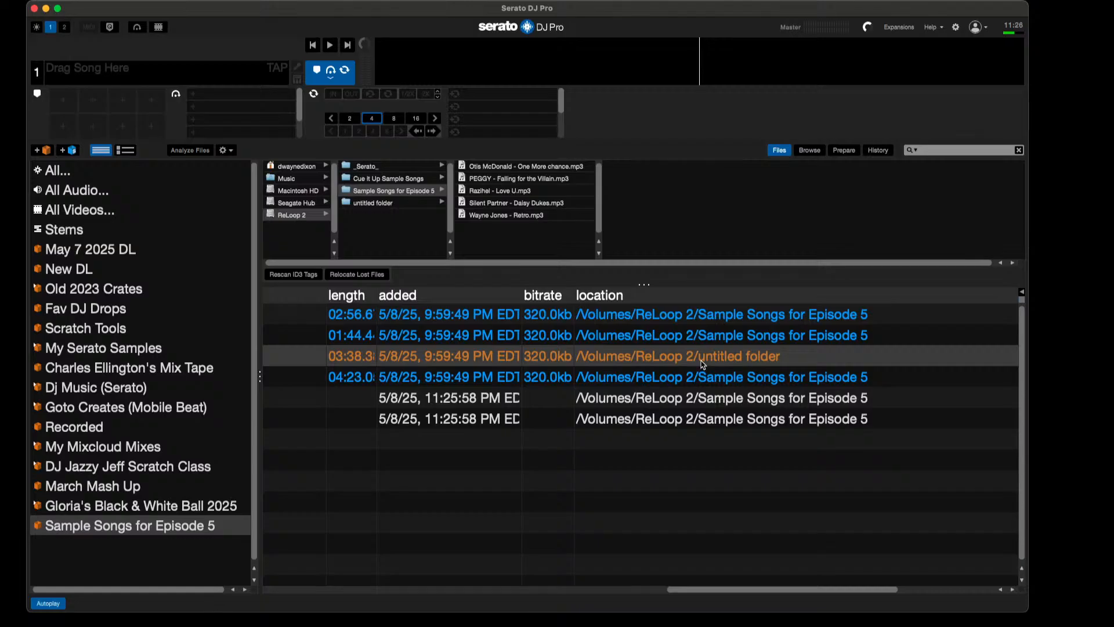
{"action": "scroll", "coordinate": [703, 364], "scroll_direction": "left", "scroll_amount": 10}
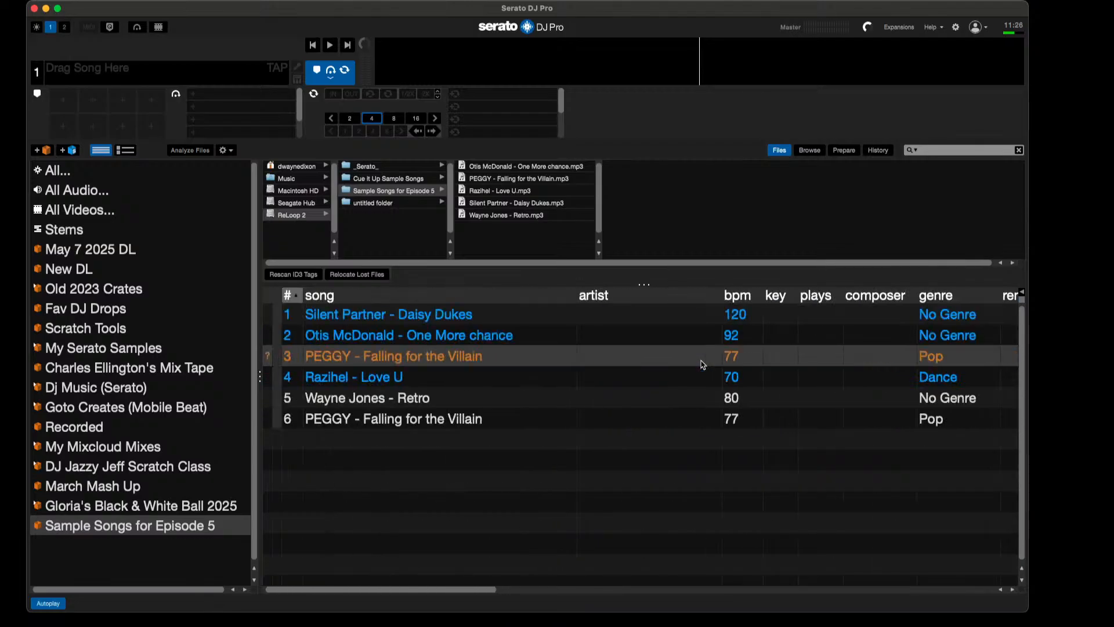
{"action": "scroll", "coordinate": [703, 364], "scroll_direction": "right", "scroll_amount": 10}
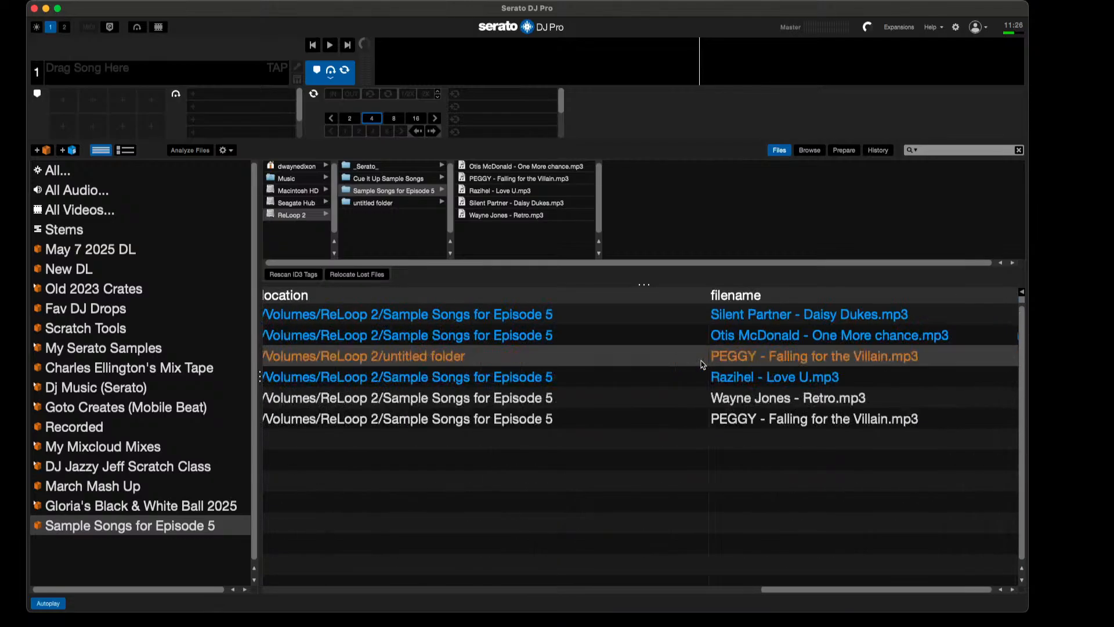
{"action": "scroll", "coordinate": [702, 364], "scroll_direction": "left", "scroll_amount": 10}
{"action": "scroll", "coordinate": [703, 364], "scroll_direction": "right", "scroll_amount": 8}
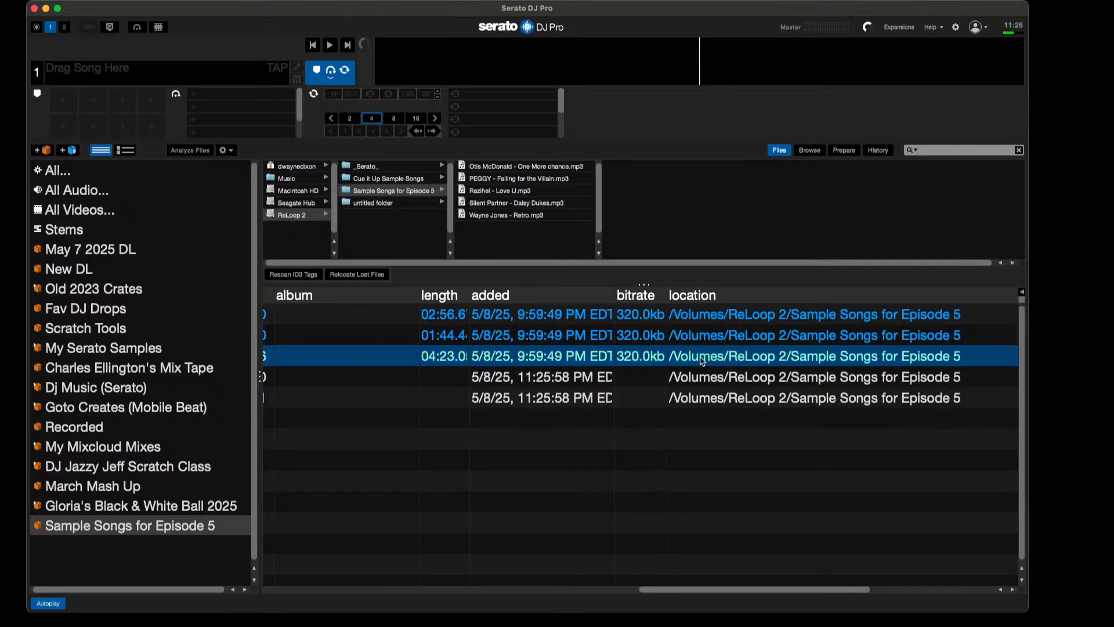
{"action": "scroll", "coordinate": [699, 361], "scroll_direction": "left", "scroll_amount": 10}
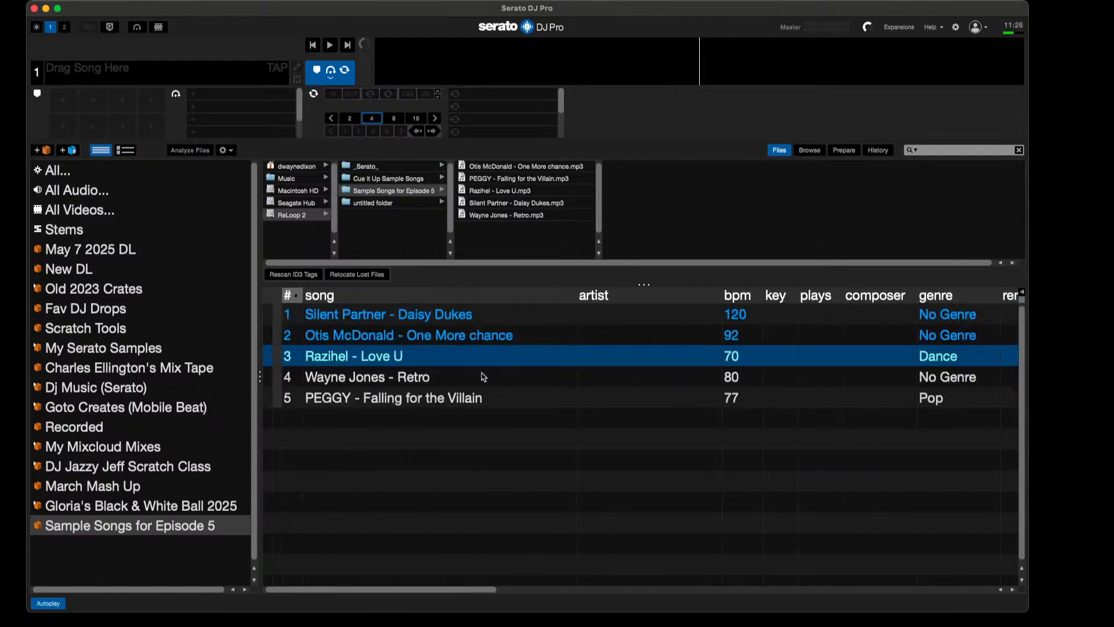
Step: Load and play Wayne Jones - Retro and PEGGY - Falling for the Villain in turn on deck 1, stopping playback at the end
{"action": "left_click", "coordinate": [418, 377]}
{"action": "left_click_drag", "start_coordinate": [419, 378], "coordinate": [235, 76]}
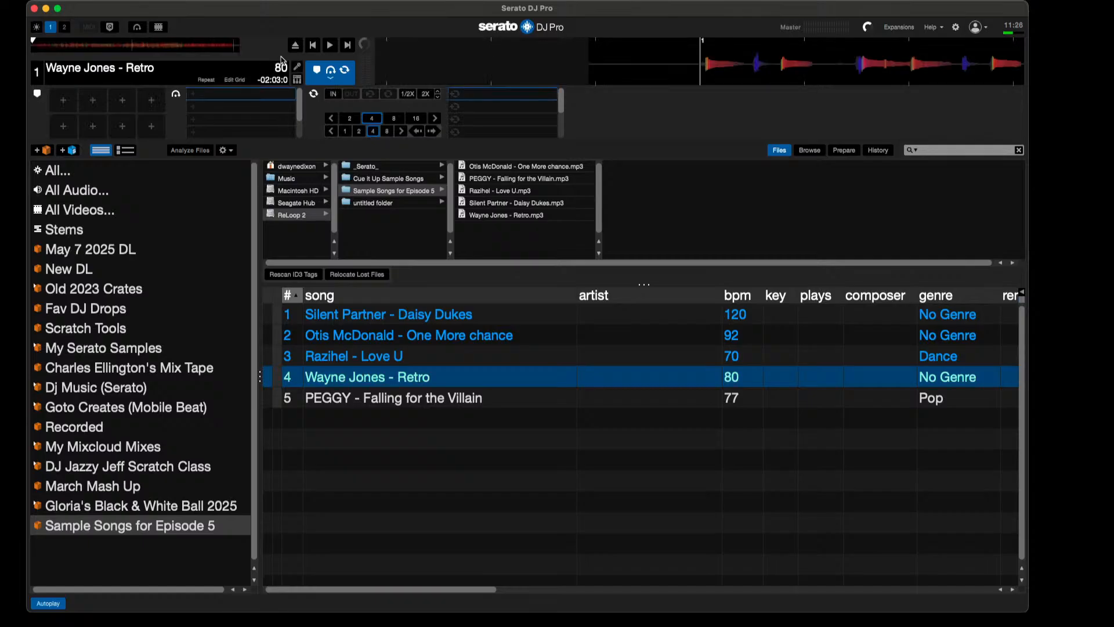
{"action": "left_click", "coordinate": [331, 46]}
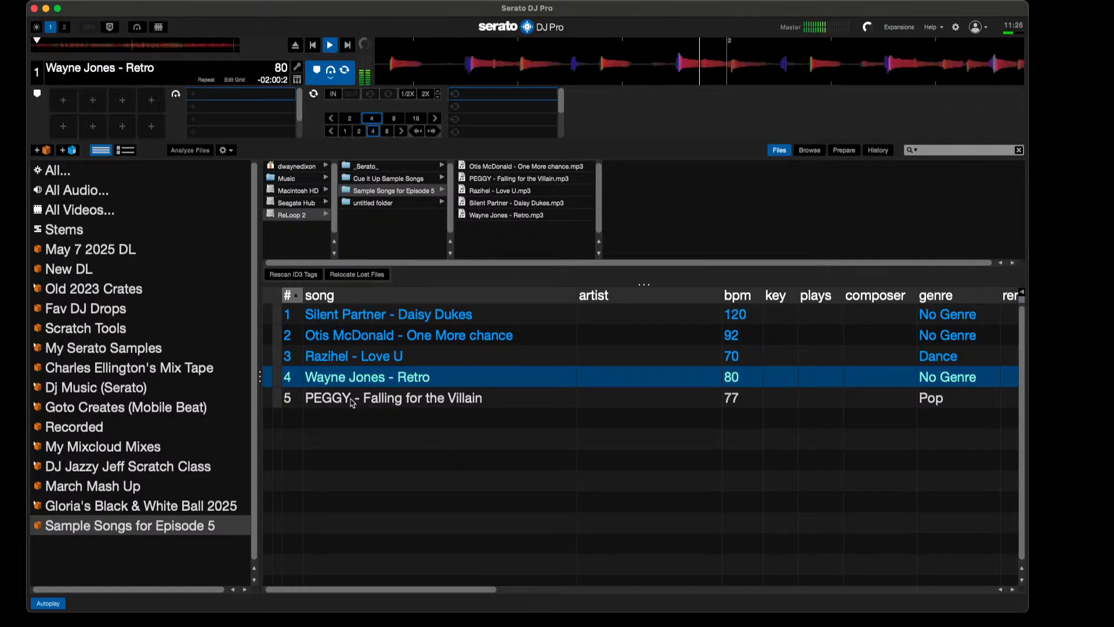
{"action": "left_click_drag", "start_coordinate": [395, 398], "coordinate": [173, 72]}
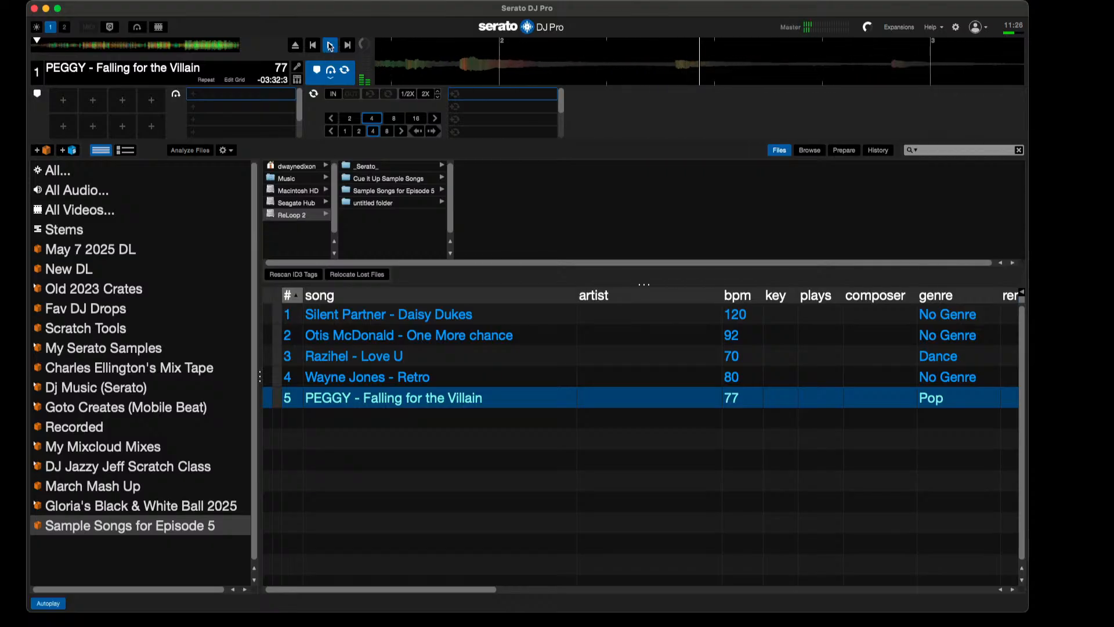
{"action": "left_click", "coordinate": [330, 45]}
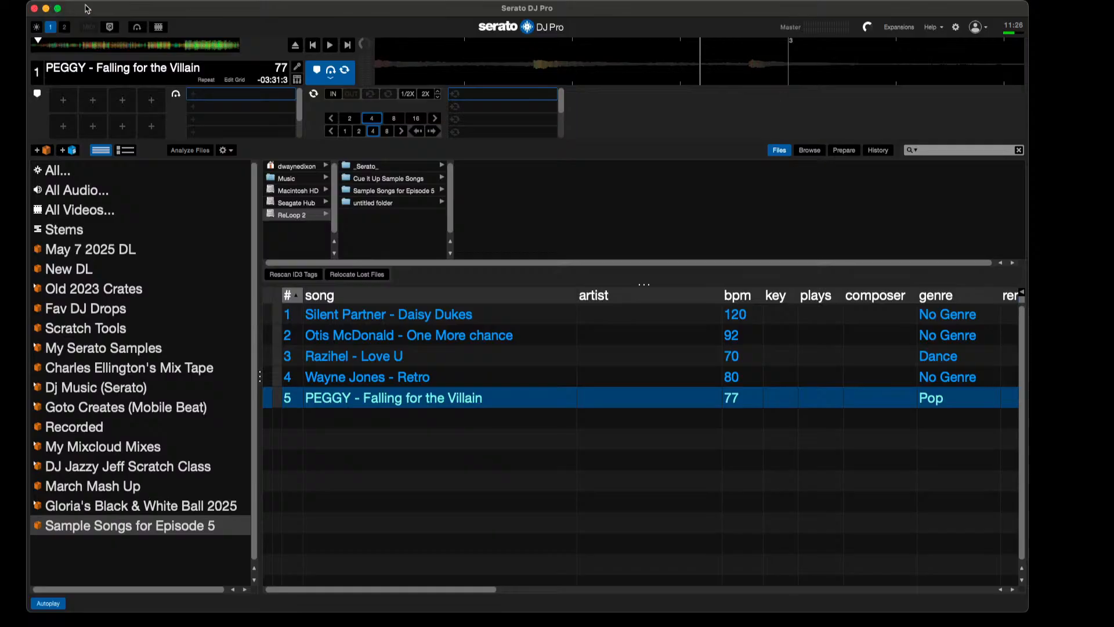
Step: Lower the Serato window to uncover Finder and move the Sample Songs for Episode 5 folder from ReLoop 2 to the Desktop
{"action": "left_click_drag", "start_coordinate": [86, 8], "coordinate": [61, 324]}
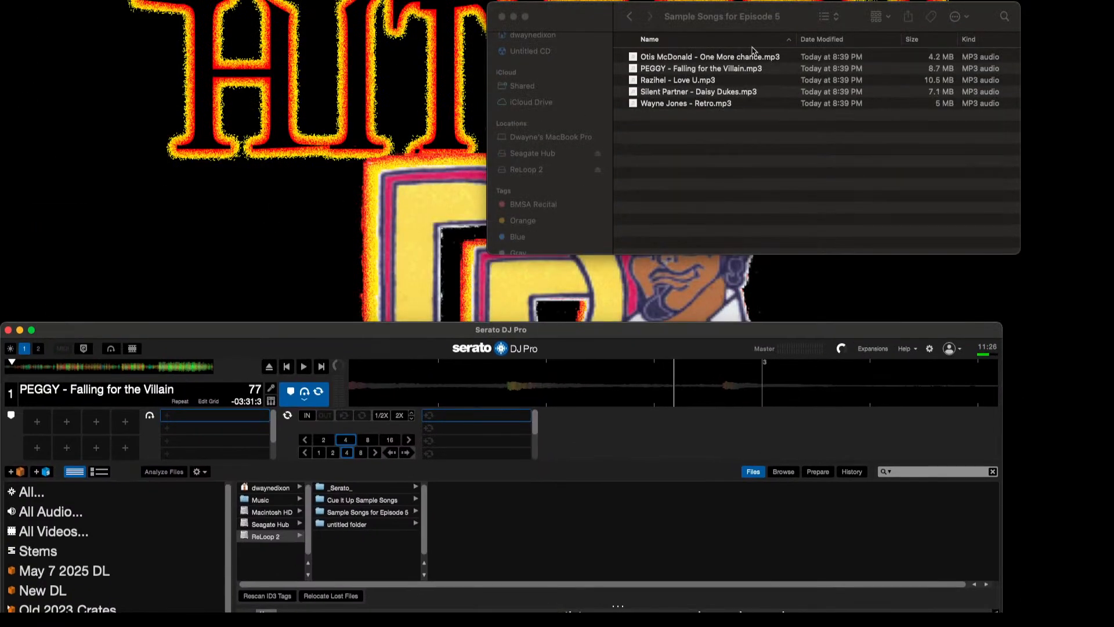
{"action": "left_click", "coordinate": [631, 19]}
{"action": "left_click", "coordinate": [631, 19]}
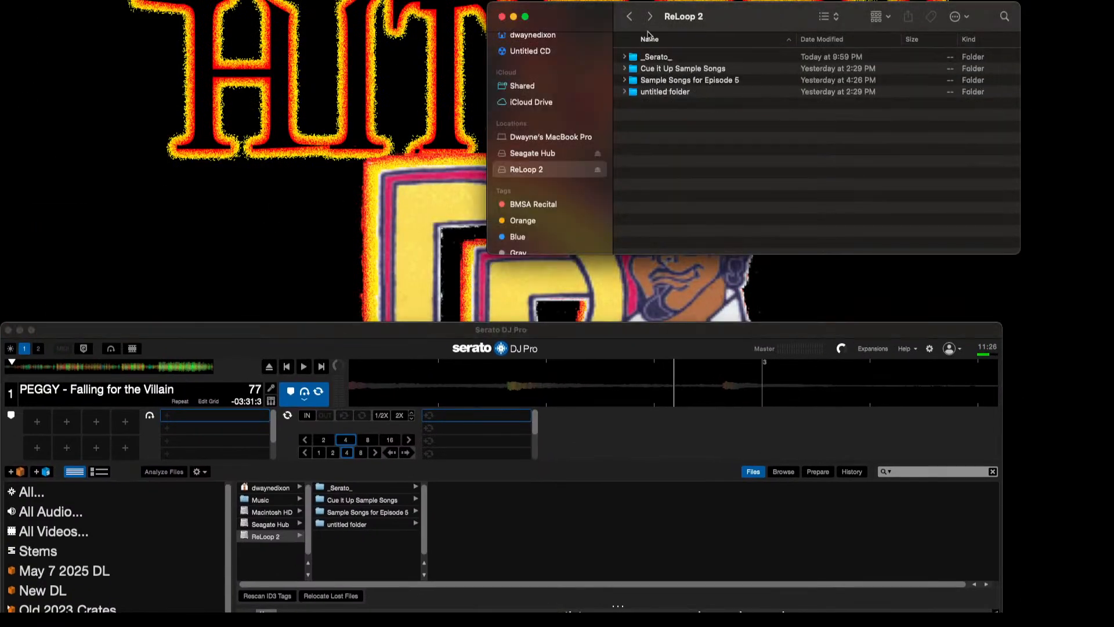
{"action": "left_click", "coordinate": [675, 83]}
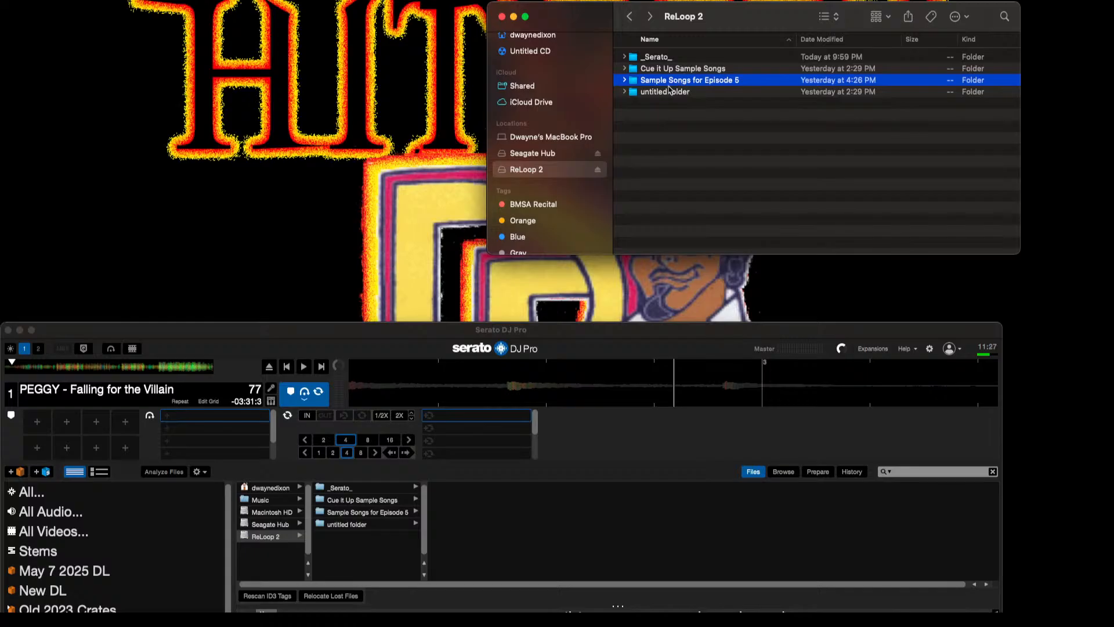
{"action": "scroll", "coordinate": [566, 93], "scroll_direction": "up", "scroll_amount": 5}
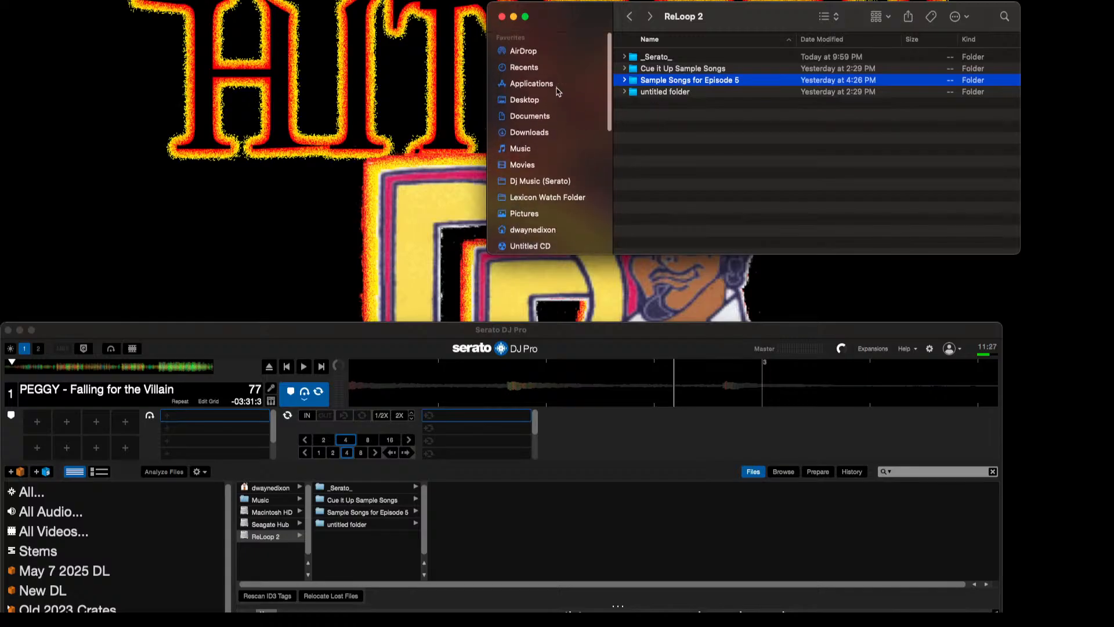
{"action": "left_click", "coordinate": [528, 101]}
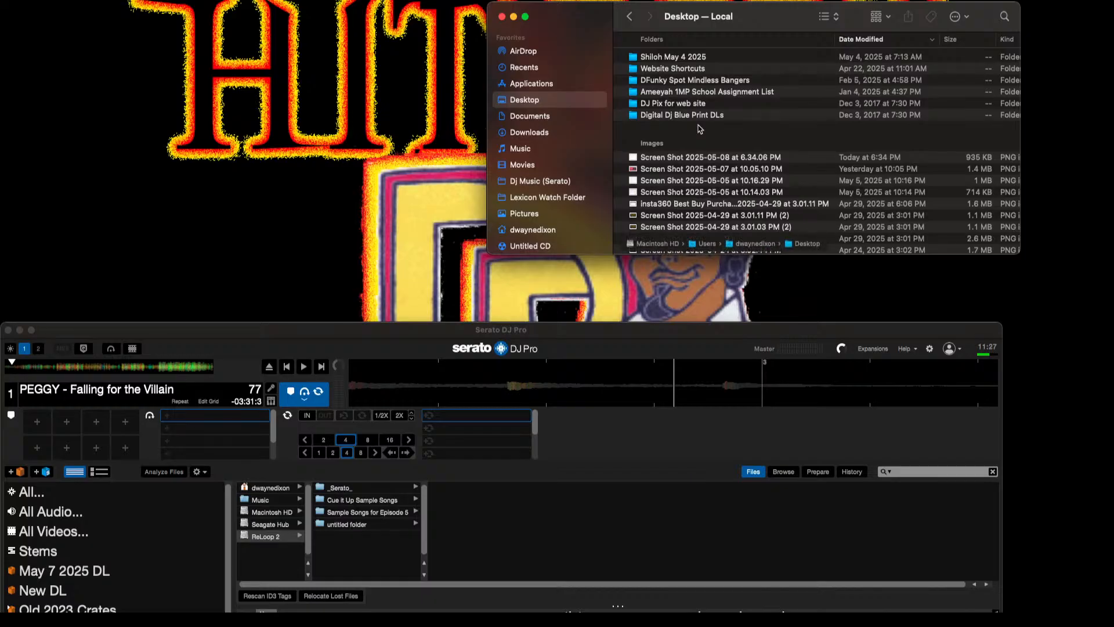
{"action": "key", "text": "super+v"}
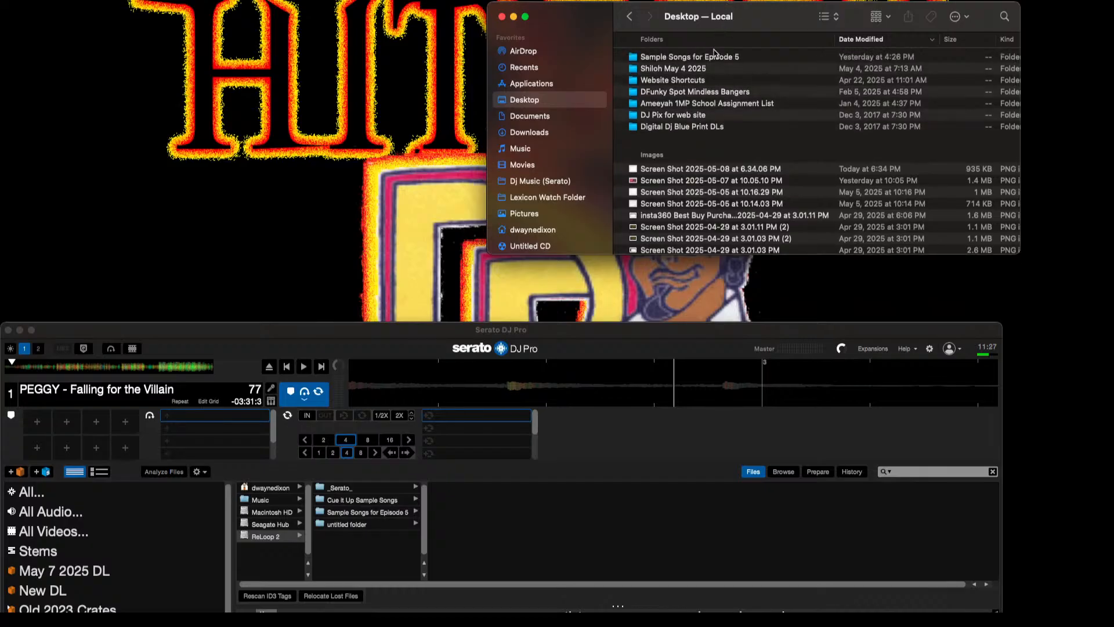
Step: Check the contents of the moved Sample Songs for Episode 5 folder on the Desktop and of the ReLoop 2 drive
{"action": "double_click", "coordinate": [713, 58]}
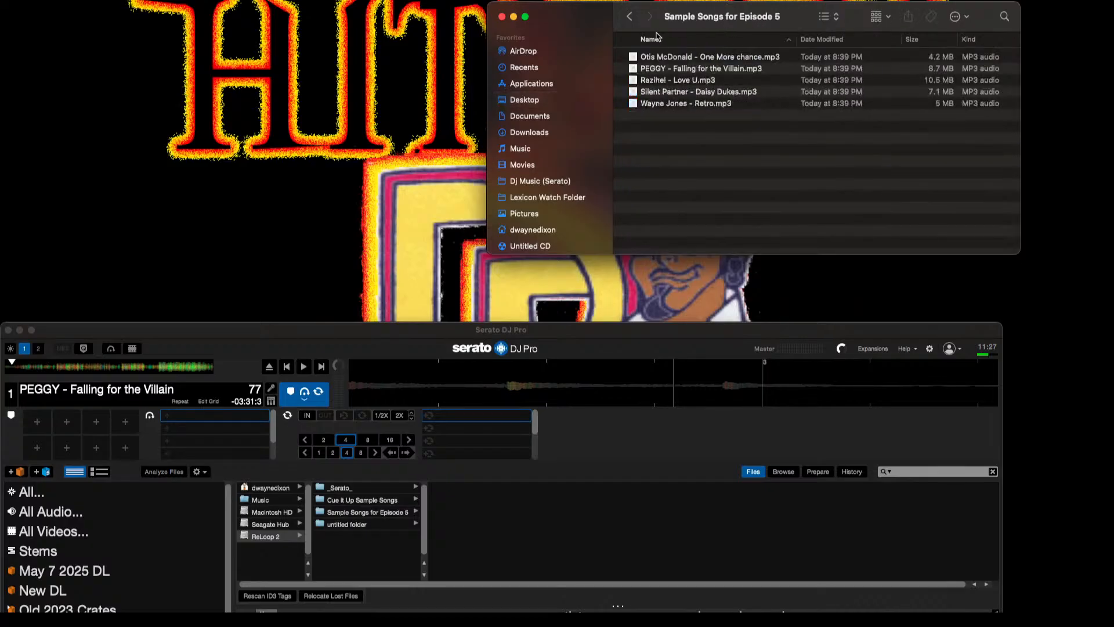
{"action": "scroll", "coordinate": [580, 151], "scroll_direction": "down", "scroll_amount": 3}
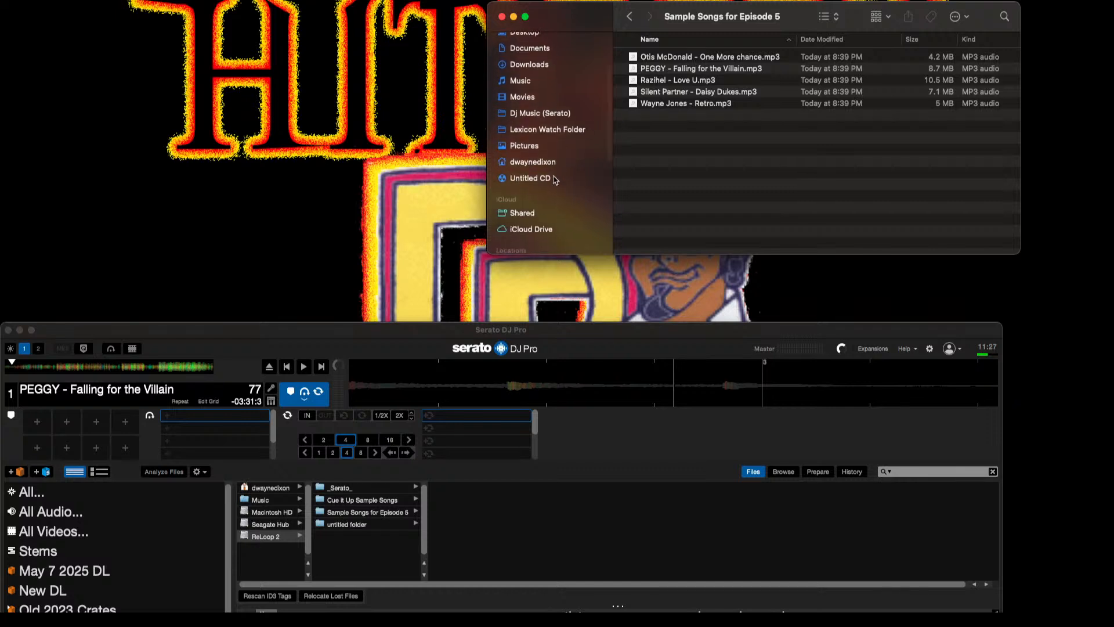
{"action": "scroll", "coordinate": [554, 190], "scroll_direction": "down", "scroll_amount": 5}
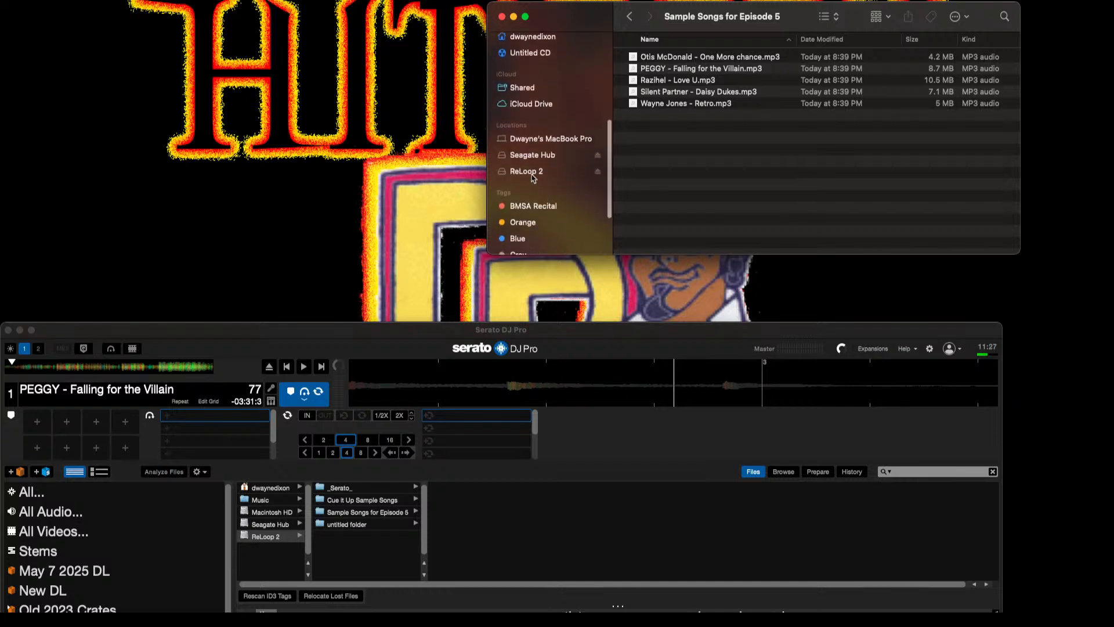
{"action": "left_click", "coordinate": [530, 174]}
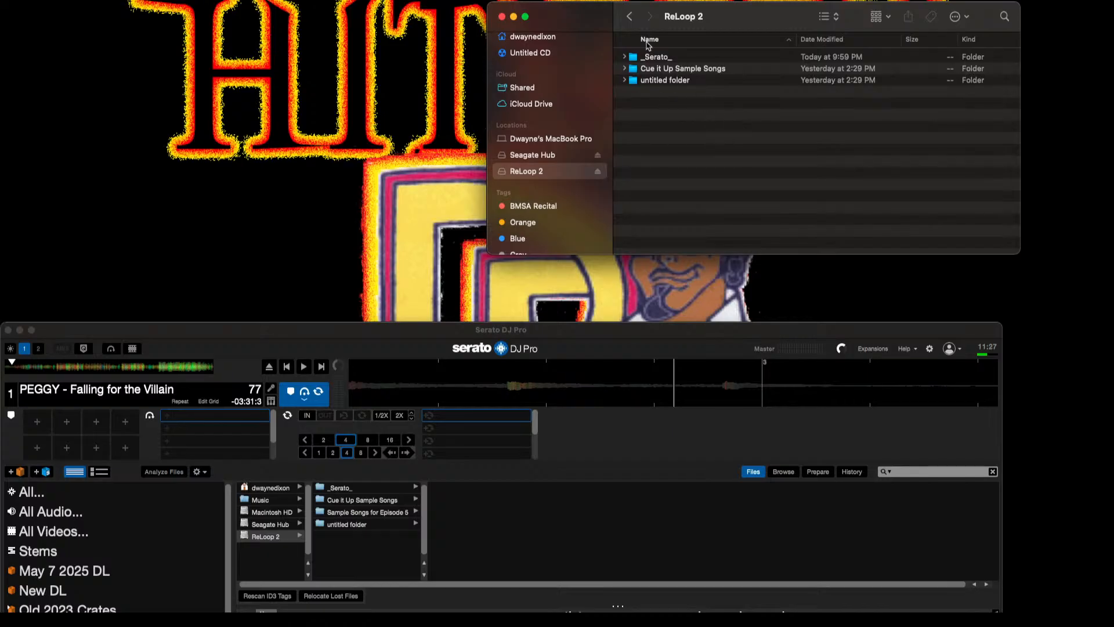
Step: Bring the Serato window back over Finder and check the location listed for the crate's tracks, starting with Silent Partner - Daisy Dukes
{"action": "double_click", "coordinate": [514, 331]}
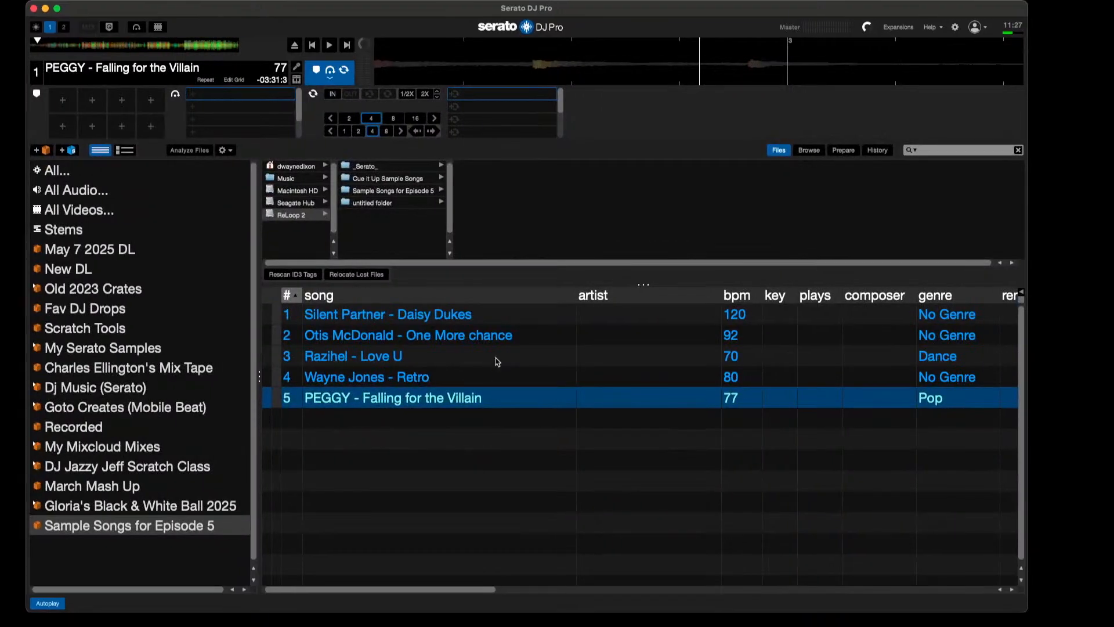
{"action": "left_click", "coordinate": [467, 318]}
{"action": "scroll", "coordinate": [481, 334], "scroll_direction": "right", "scroll_amount": 5}
{"action": "scroll", "coordinate": [482, 335], "scroll_direction": "right", "scroll_amount": 10}
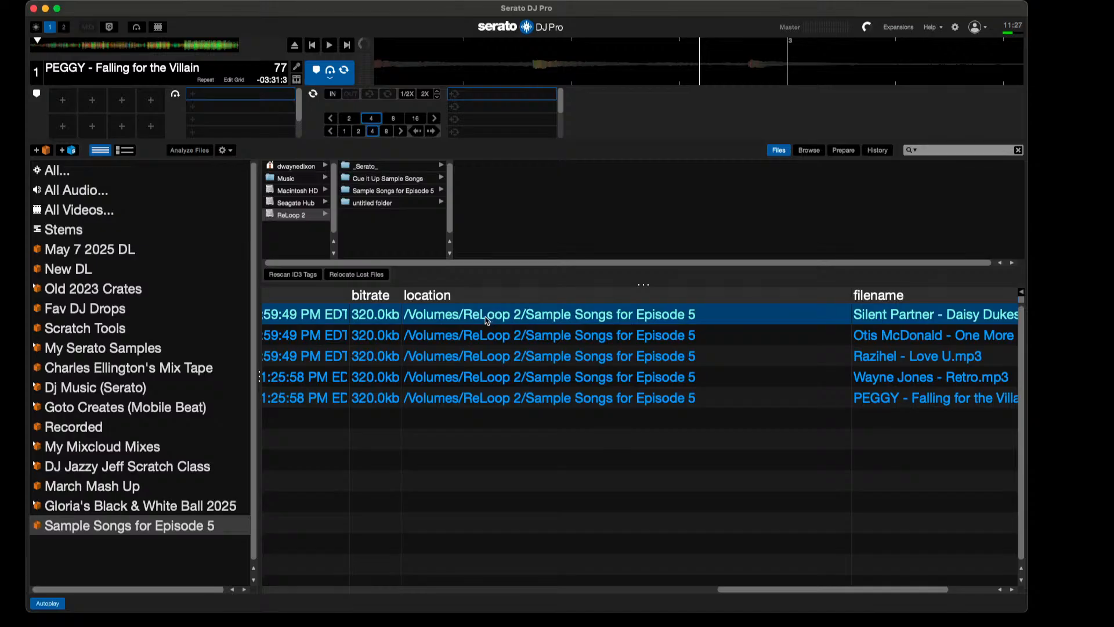
{"action": "scroll", "coordinate": [486, 318], "scroll_direction": "left", "scroll_amount": 2}
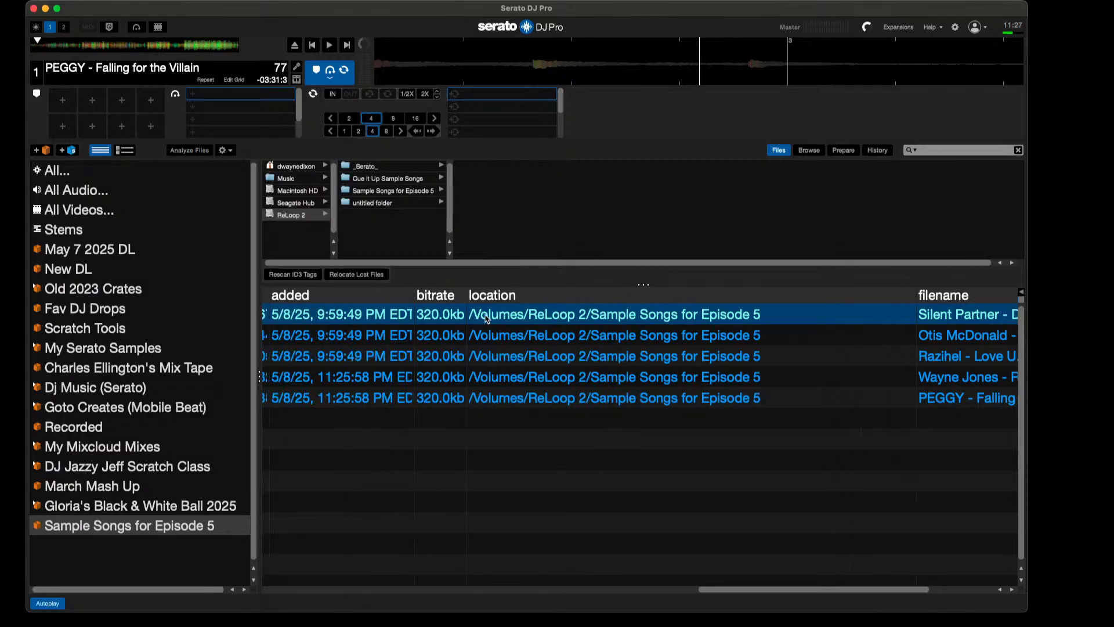
{"action": "scroll", "coordinate": [487, 318], "scroll_direction": "left", "scroll_amount": 10}
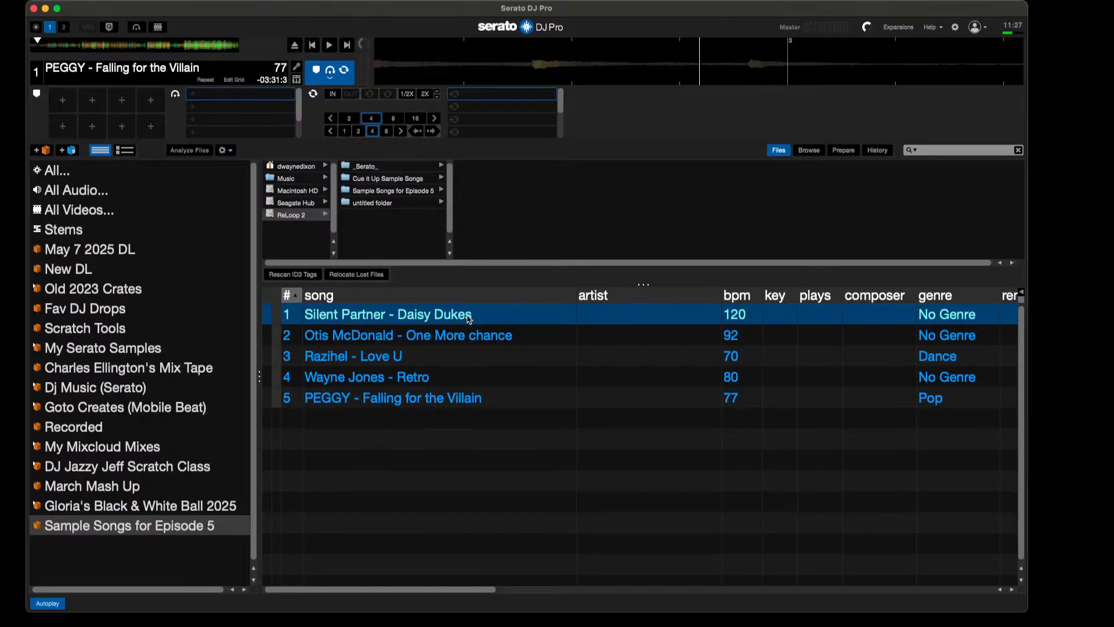
Step: Try to load Silent Partner - Daisy Dukes and the crate's other tracks onto deck 1
{"action": "left_click_drag", "start_coordinate": [463, 318], "coordinate": [206, 77]}
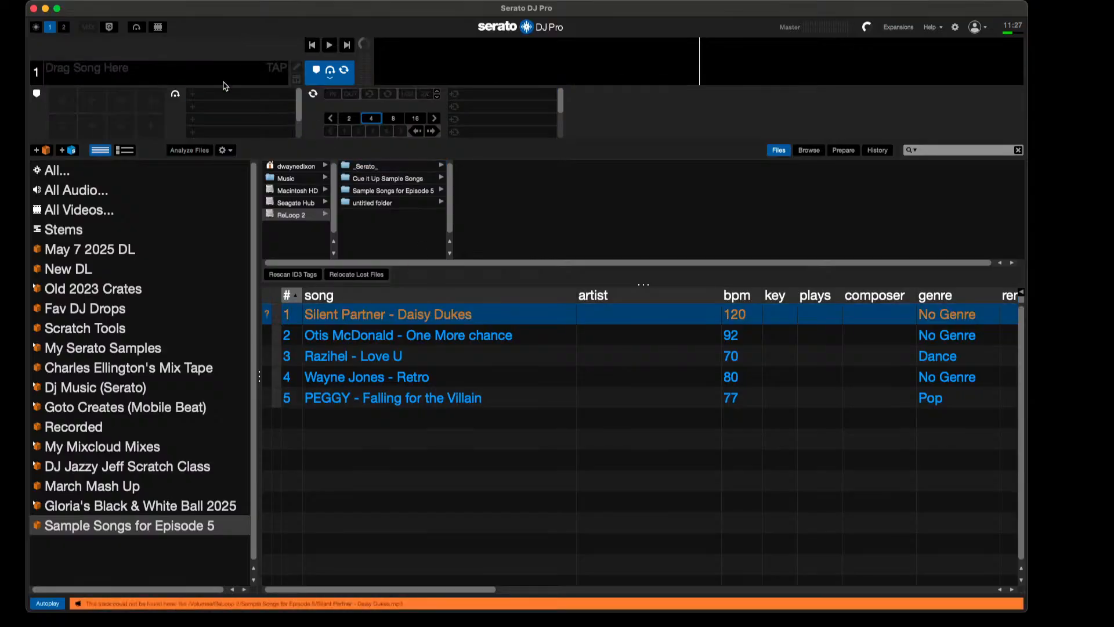
{"action": "left_click", "coordinate": [347, 45]}
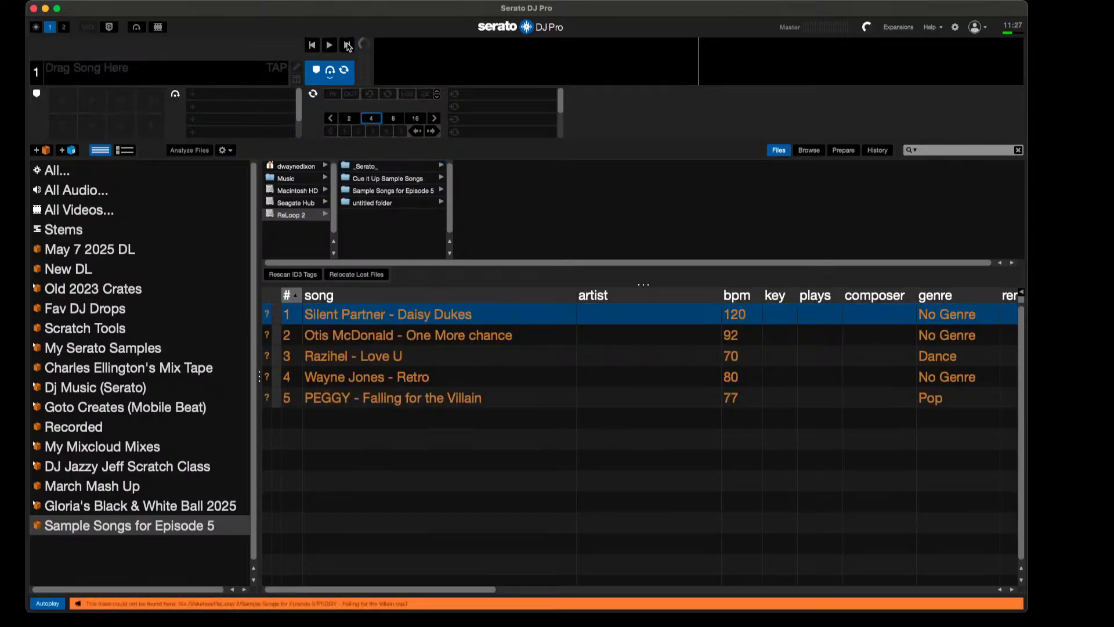
{"action": "scroll", "coordinate": [391, 364], "scroll_direction": "right", "scroll_amount": 10}
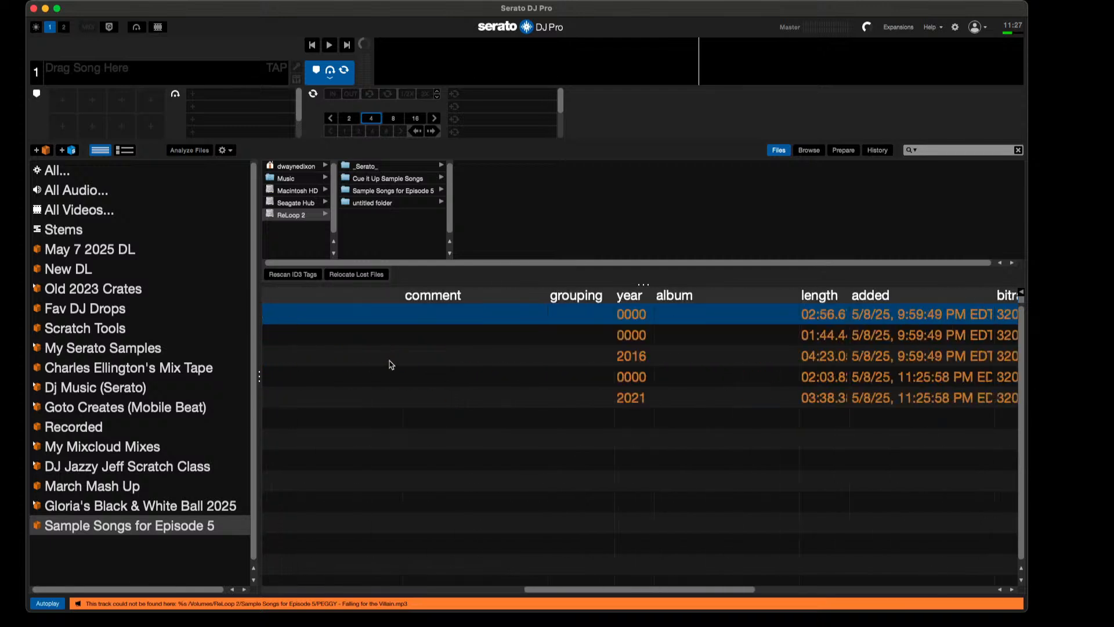
{"action": "scroll", "coordinate": [391, 364], "scroll_direction": "left", "scroll_amount": 10}
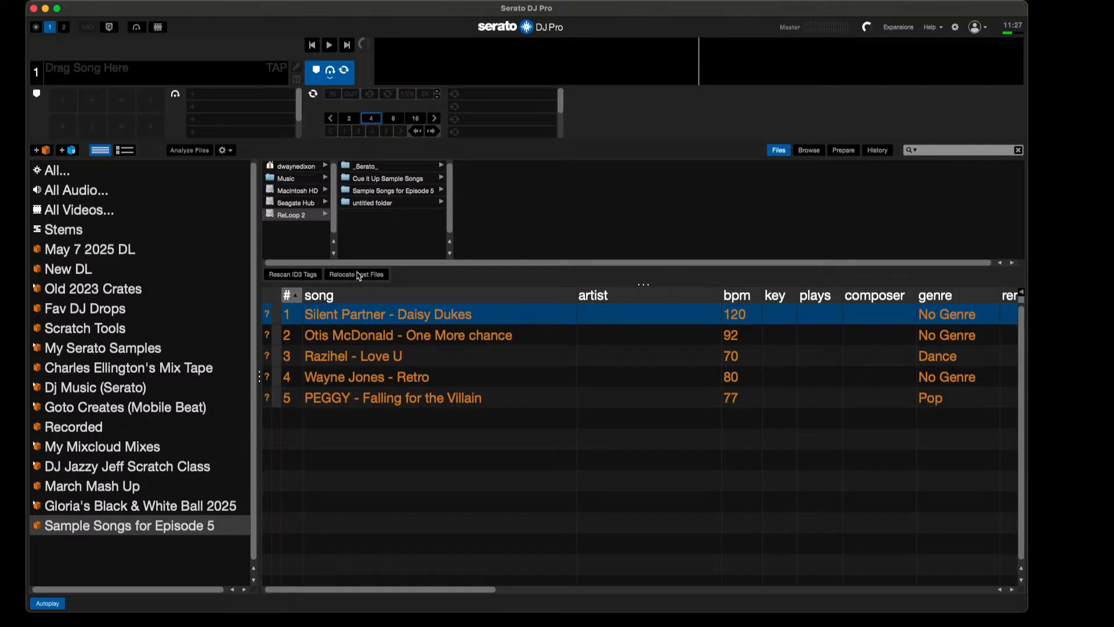
Step: Relocate the crate's lost files using the Sample Songs for Episode 5 folder on the home folder's Desktop
{"action": "left_click", "coordinate": [304, 168]}
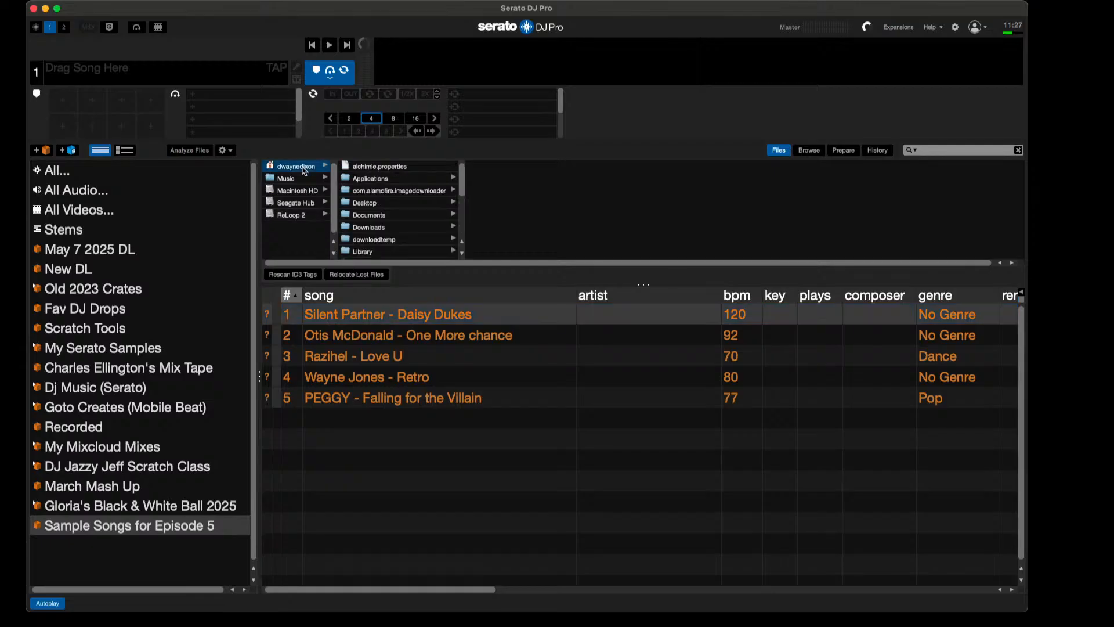
{"action": "left_click", "coordinate": [371, 204]}
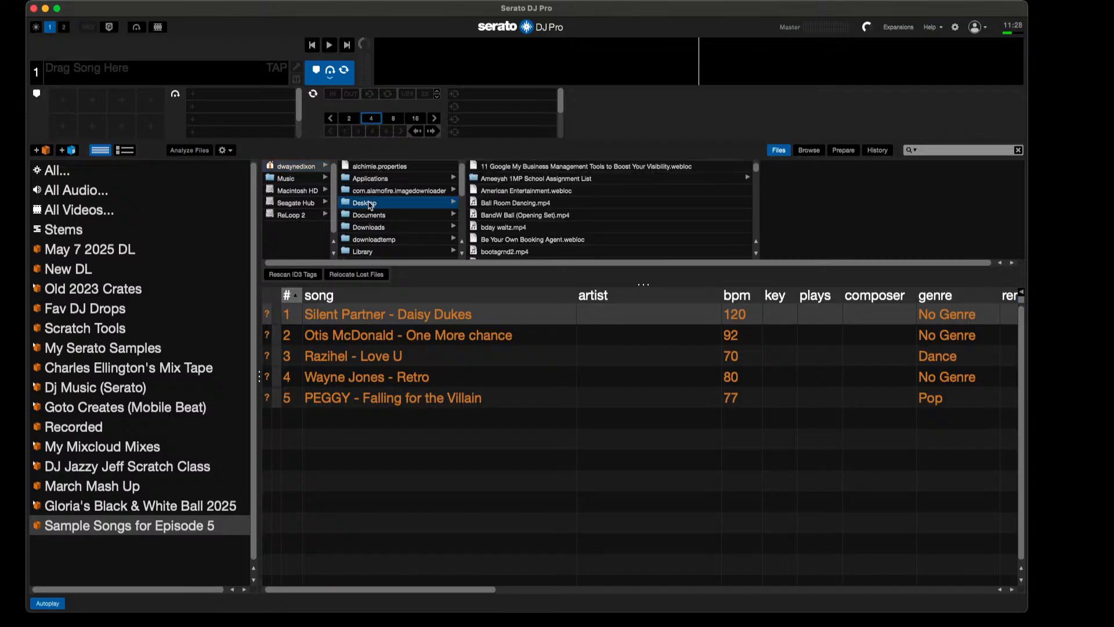
{"action": "scroll", "coordinate": [560, 212], "scroll_direction": "down", "scroll_amount": 10}
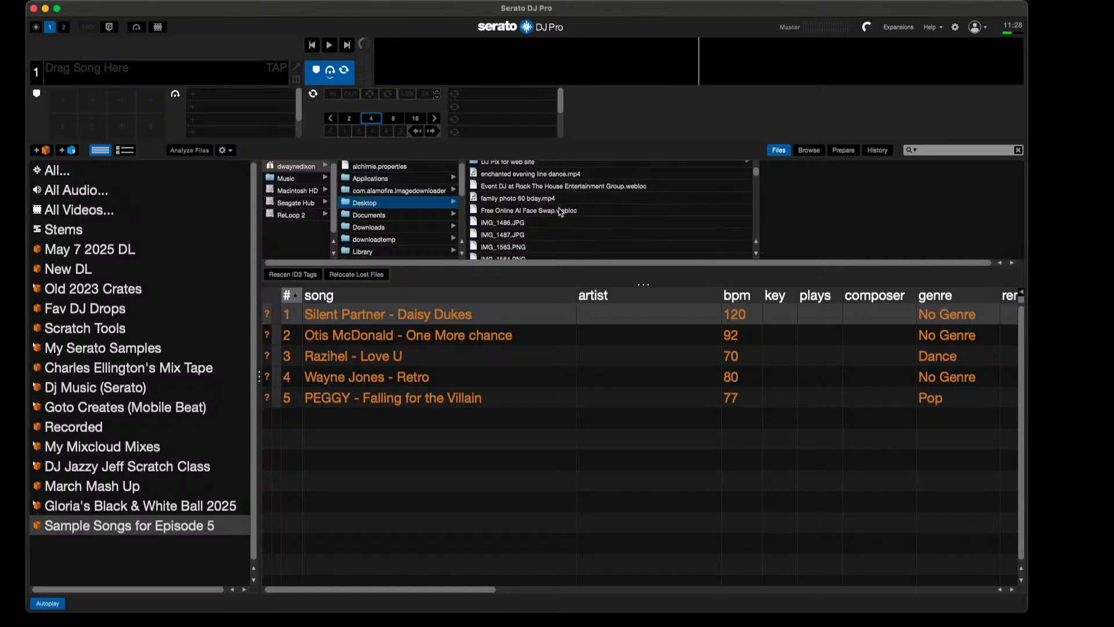
{"action": "scroll", "coordinate": [560, 212], "scroll_direction": "down", "scroll_amount": 15}
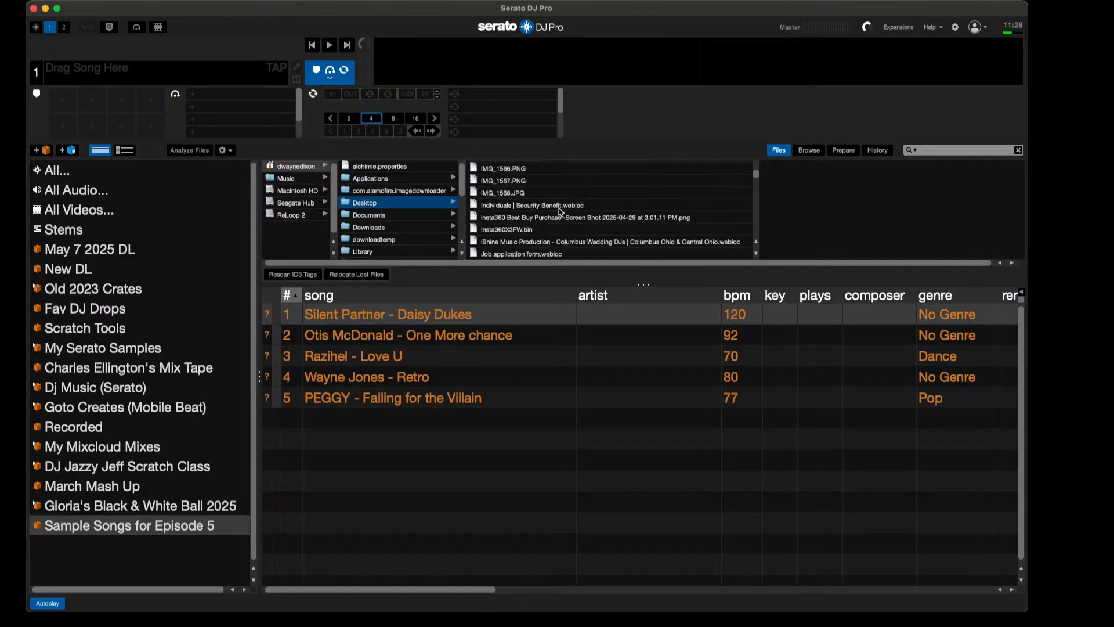
{"action": "scroll", "coordinate": [561, 213], "scroll_direction": "up", "scroll_amount": 5}
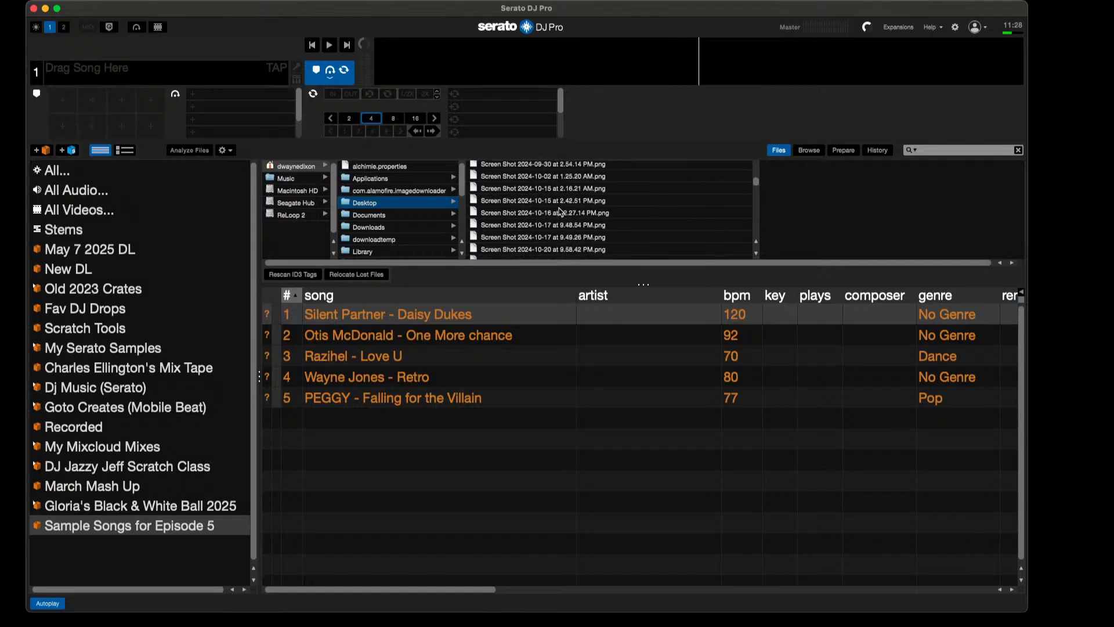
{"action": "scroll", "coordinate": [561, 212], "scroll_direction": "up", "scroll_amount": 6}
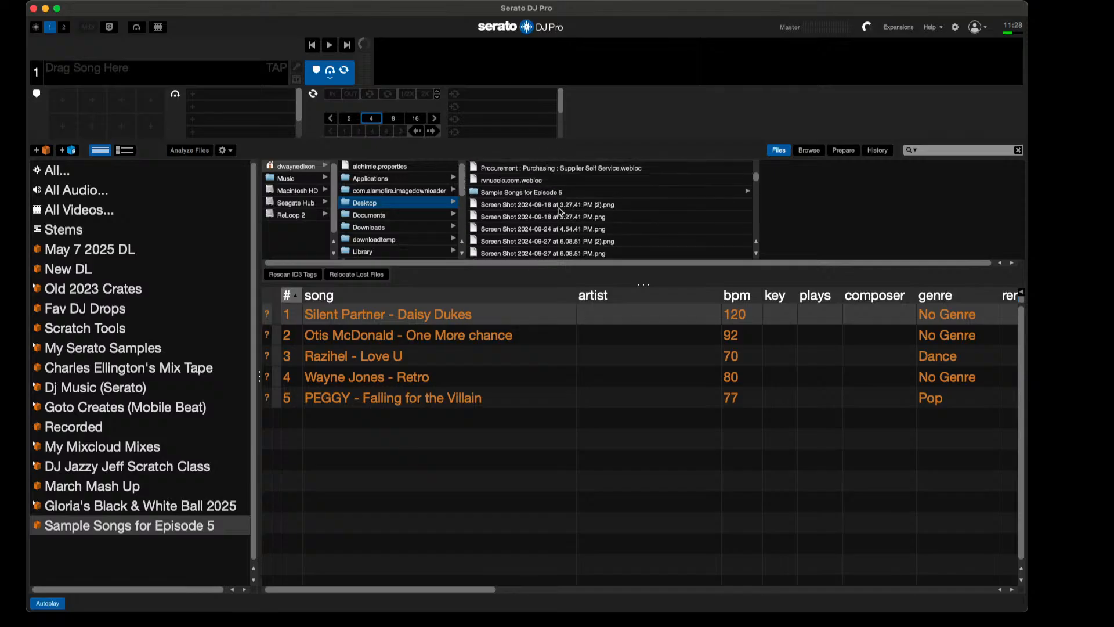
{"action": "left_click", "coordinate": [512, 194]}
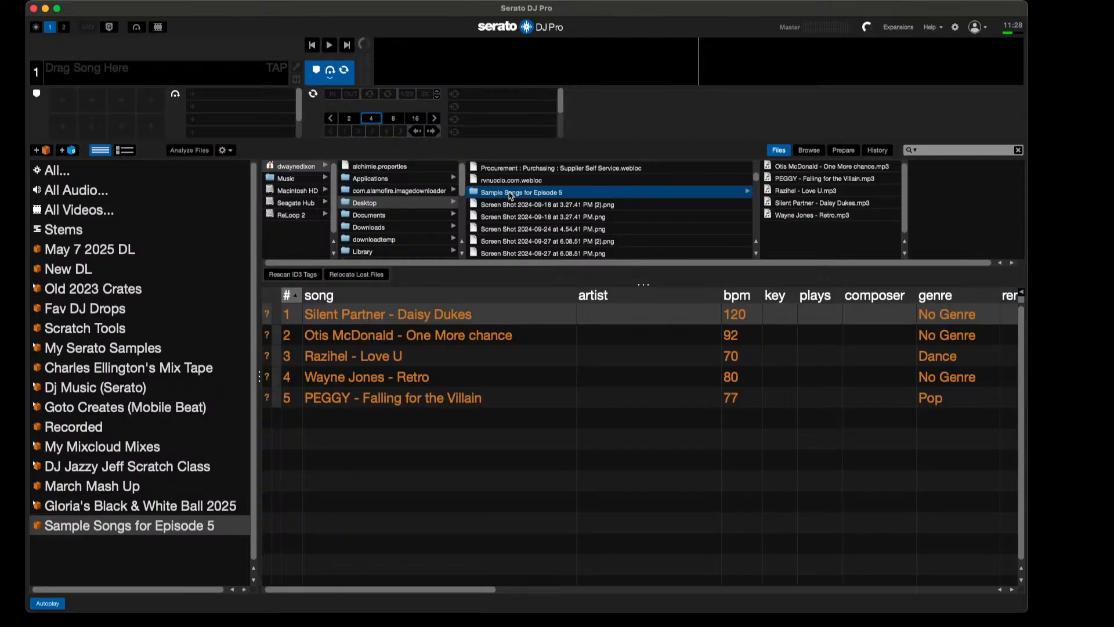
{"action": "left_click_drag", "start_coordinate": [510, 196], "coordinate": [365, 276]}
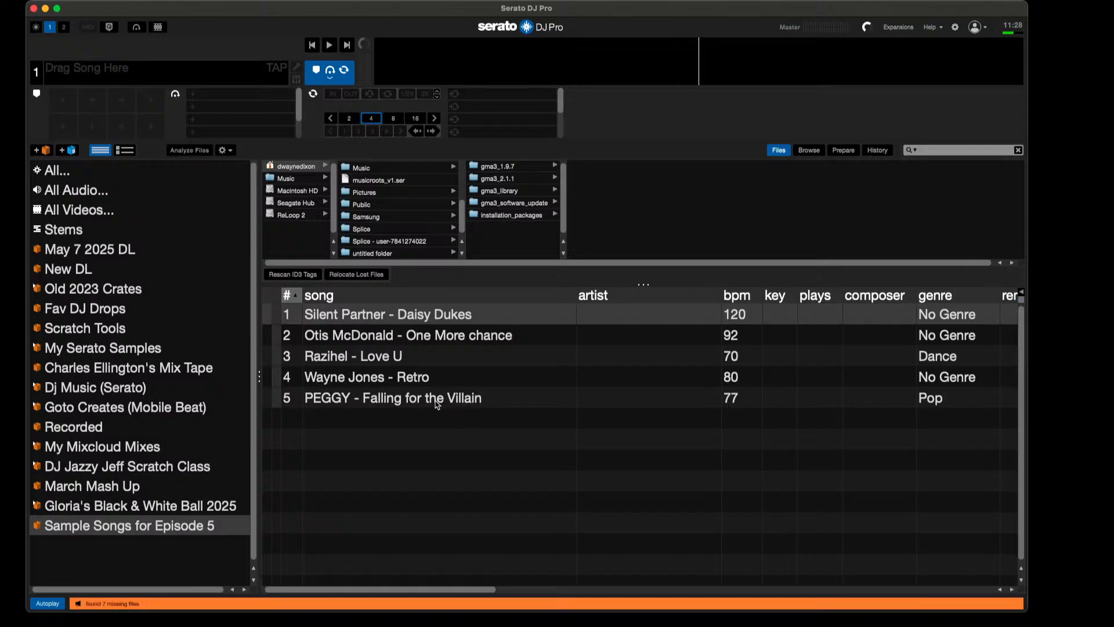
Step: Check the location listed for each track in the Sample Songs for Episode 5 crate
{"action": "scroll", "coordinate": [438, 403], "scroll_direction": "right", "scroll_amount": 3}
{"action": "scroll", "coordinate": [438, 402], "scroll_direction": "right", "scroll_amount": 10}
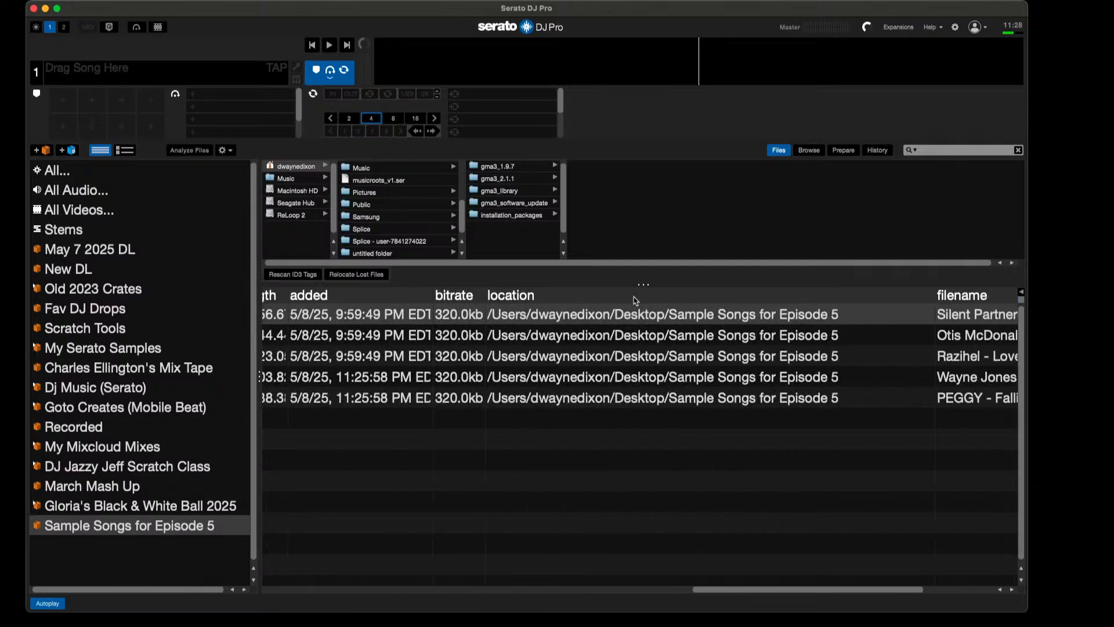
{"action": "scroll", "coordinate": [643, 363], "scroll_direction": "left", "scroll_amount": 5}
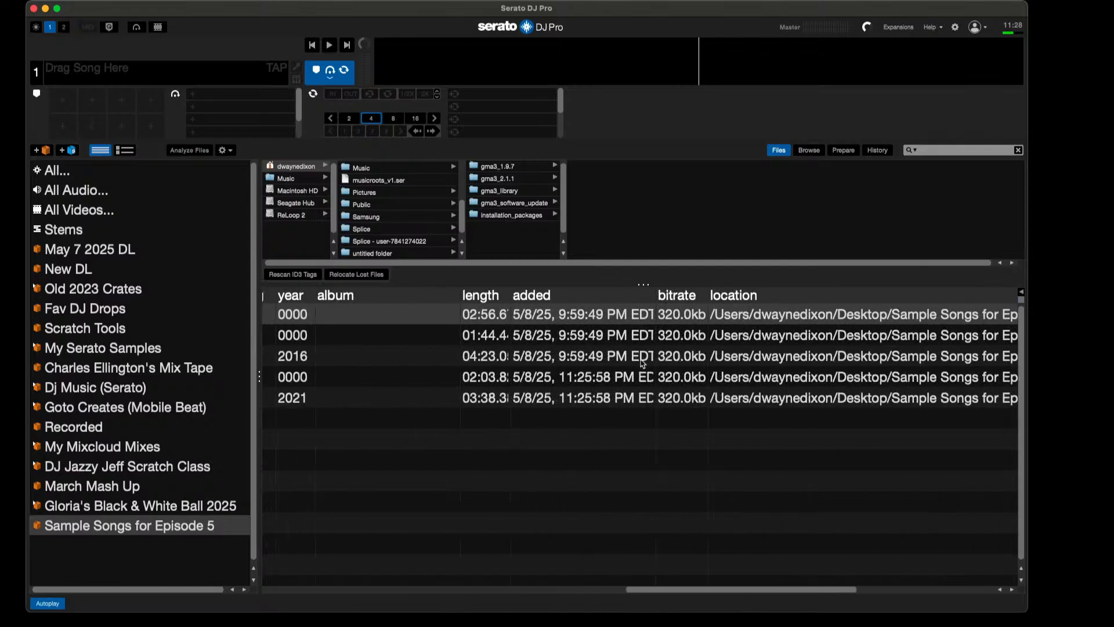
{"action": "scroll", "coordinate": [643, 363], "scroll_direction": "right", "scroll_amount": 8}
{"action": "scroll", "coordinate": [643, 363], "scroll_direction": "left", "scroll_amount": 3}
{"action": "scroll", "coordinate": [643, 363], "scroll_direction": "left", "scroll_amount": 15}
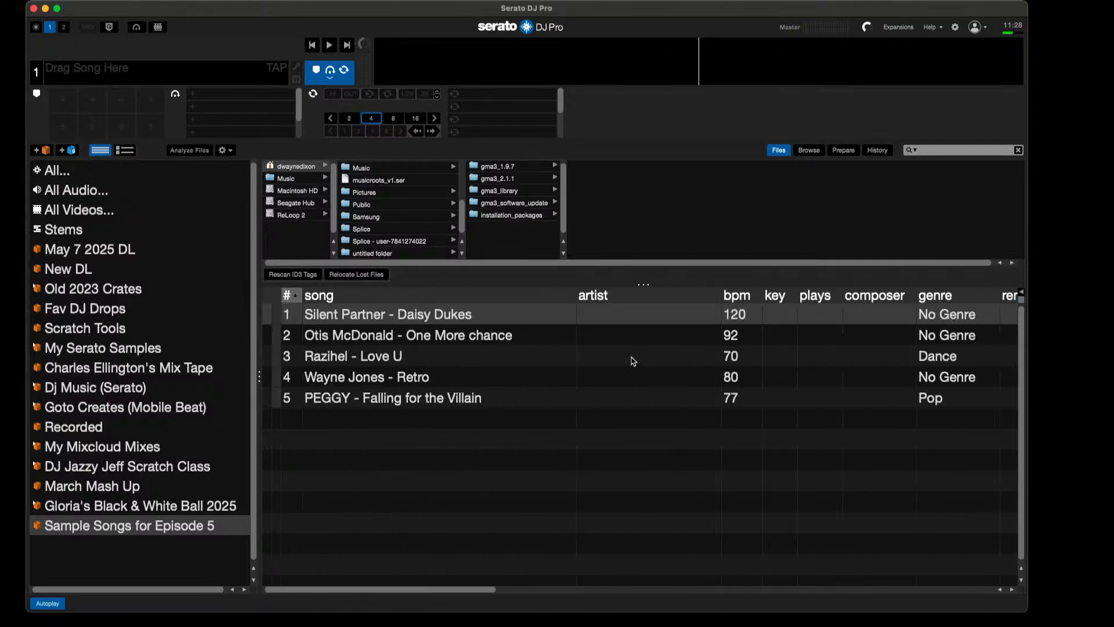
Step: Load Silent Partner - Daisy Dukes onto deck 1, play it, skip through the crate to PEGGY - Falling for the Villain, and stop playback
{"action": "left_click_drag", "start_coordinate": [433, 314], "coordinate": [201, 69]}
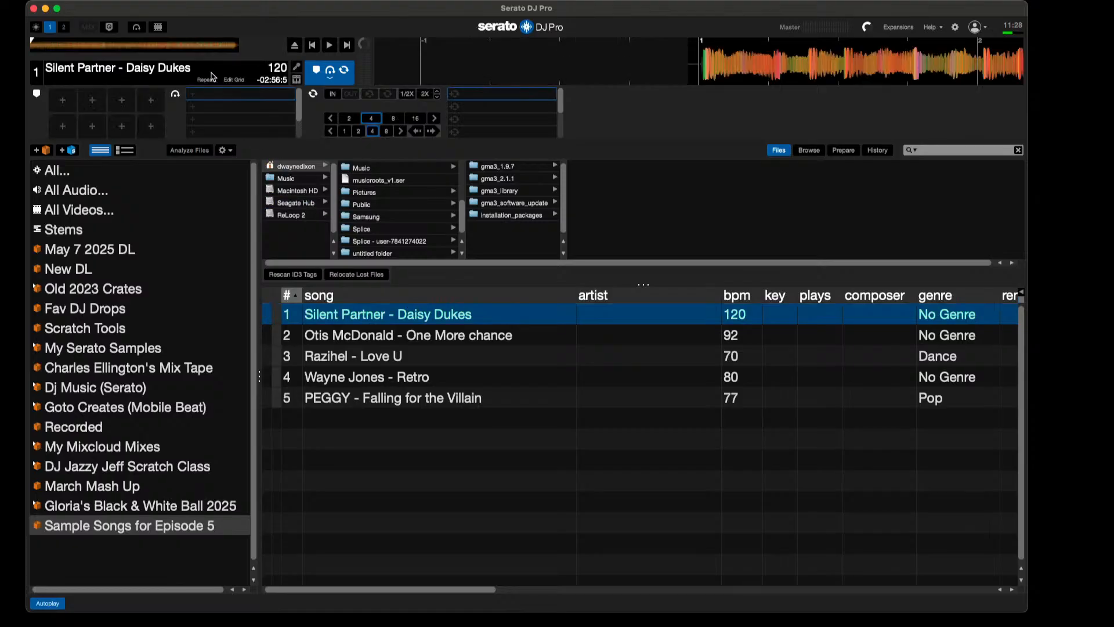
{"action": "left_click", "coordinate": [329, 45]}
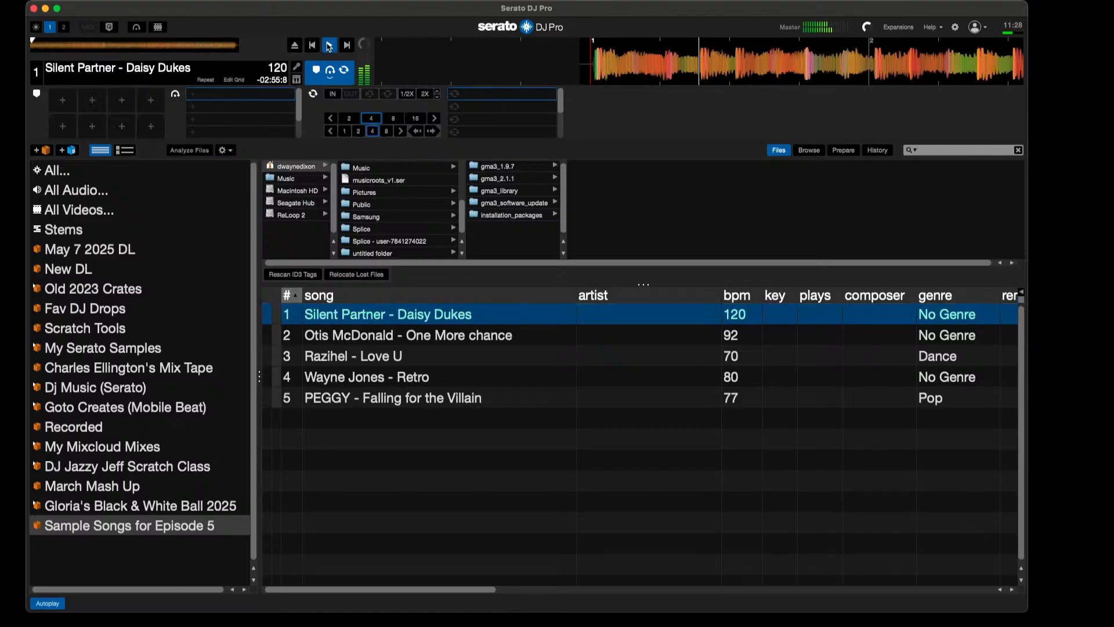
{"action": "left_click", "coordinate": [350, 47]}
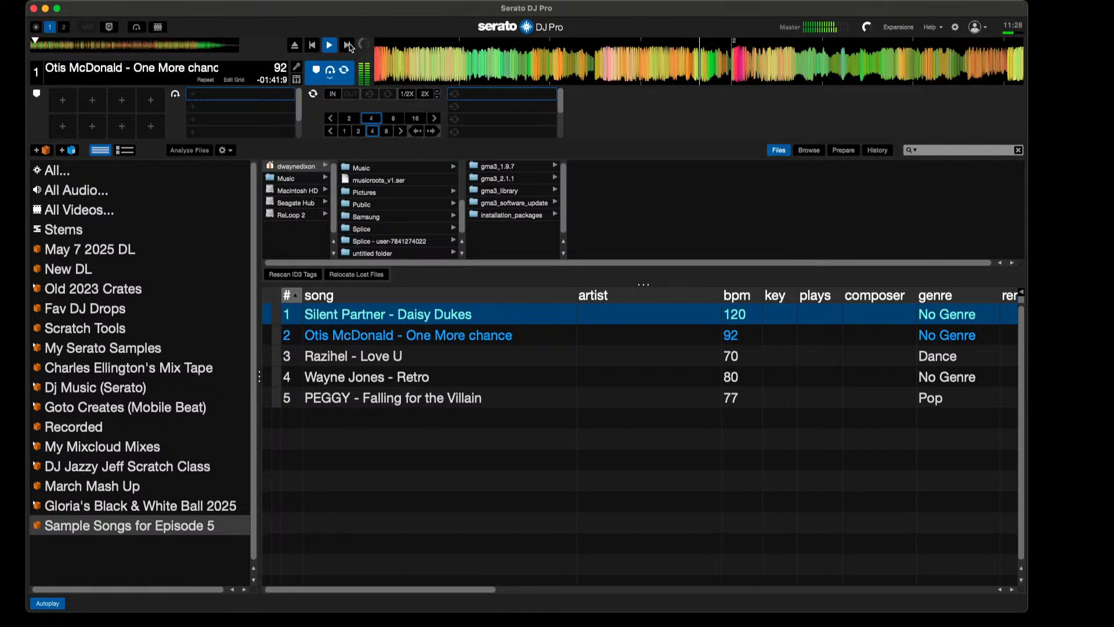
{"action": "left_click", "coordinate": [350, 46]}
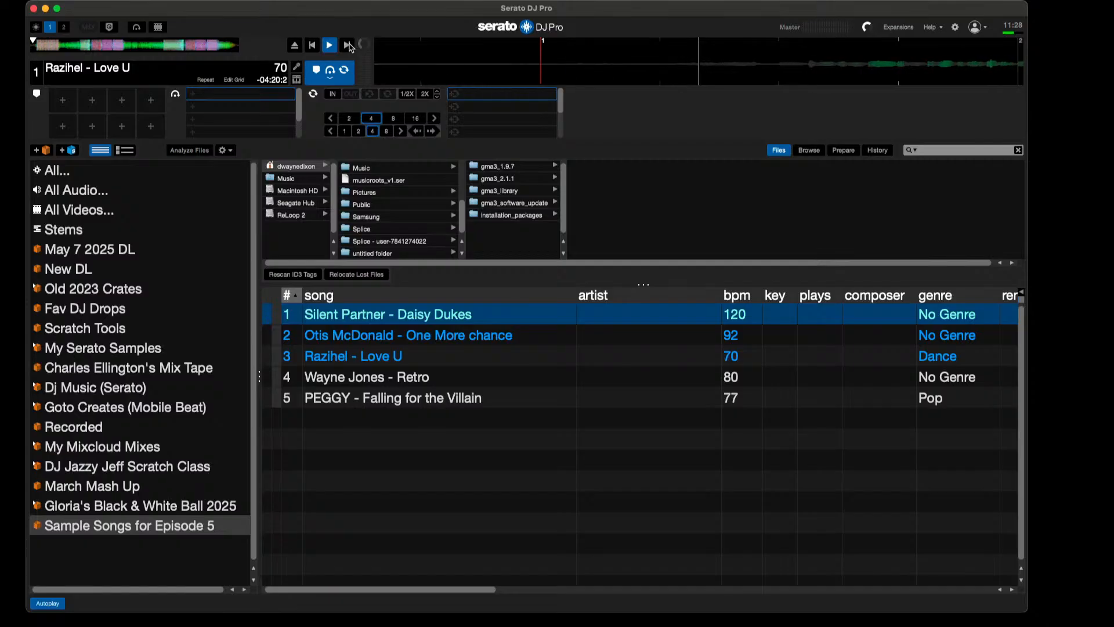
{"action": "left_click", "coordinate": [350, 47]}
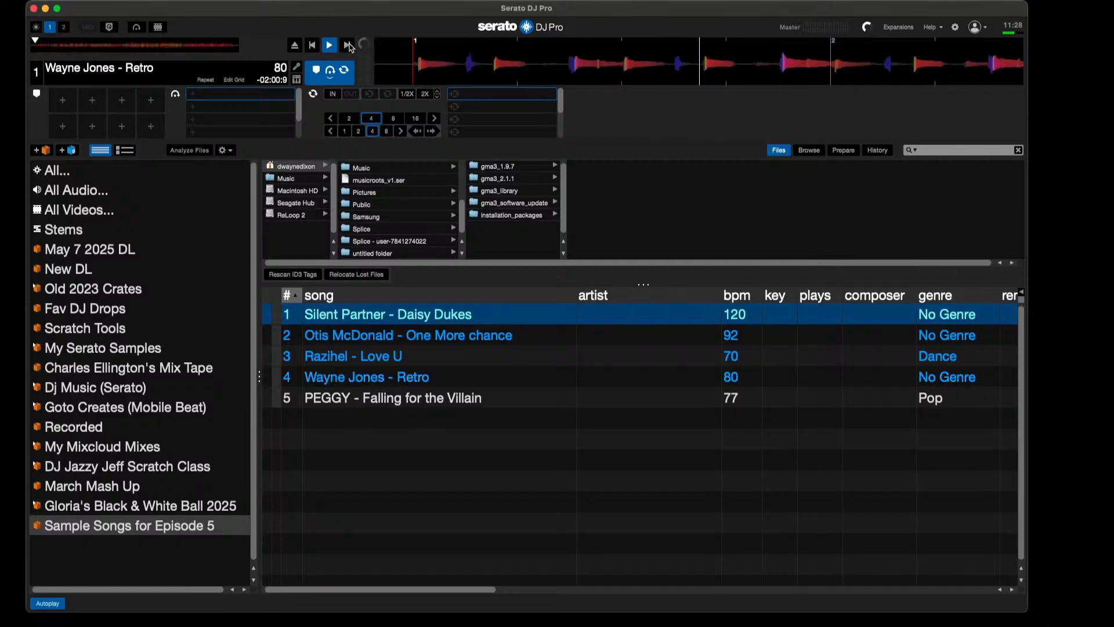
{"action": "left_click", "coordinate": [350, 46]}
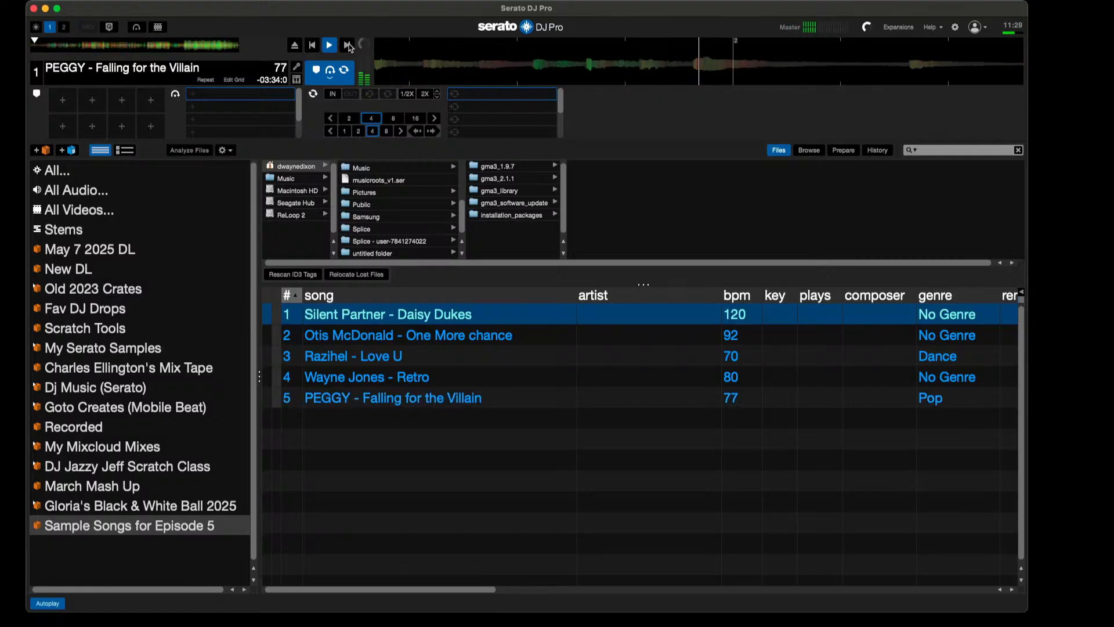
{"action": "left_click", "coordinate": [329, 45]}
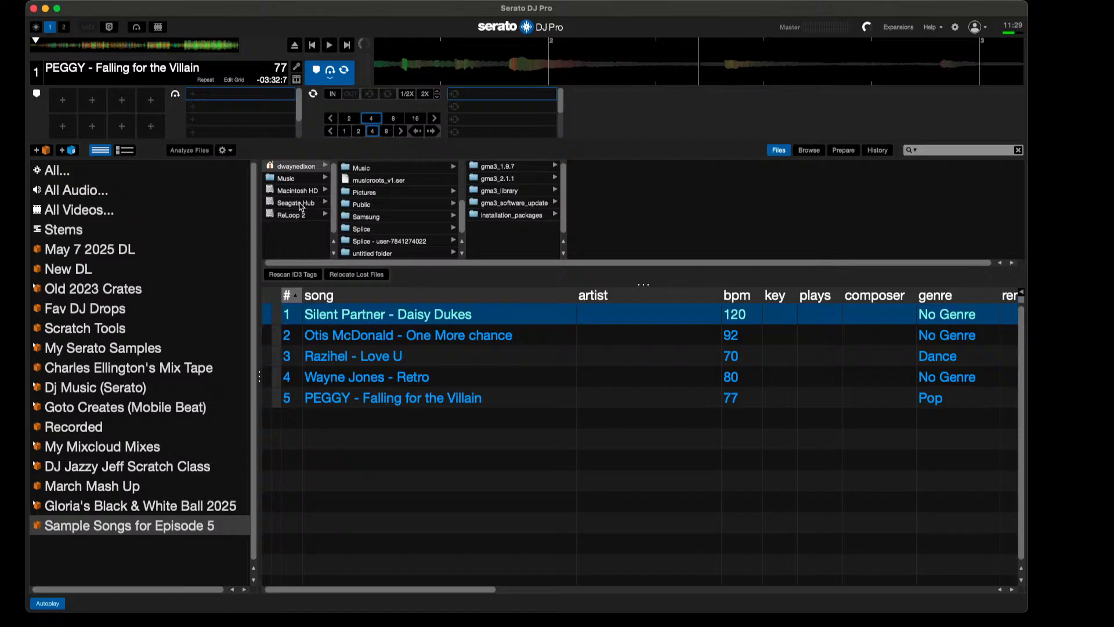
Step: Review the crate tracks' location and filename columns once more and look back through the home folder's contents
{"action": "scroll", "coordinate": [496, 376], "scroll_direction": "right", "scroll_amount": 10}
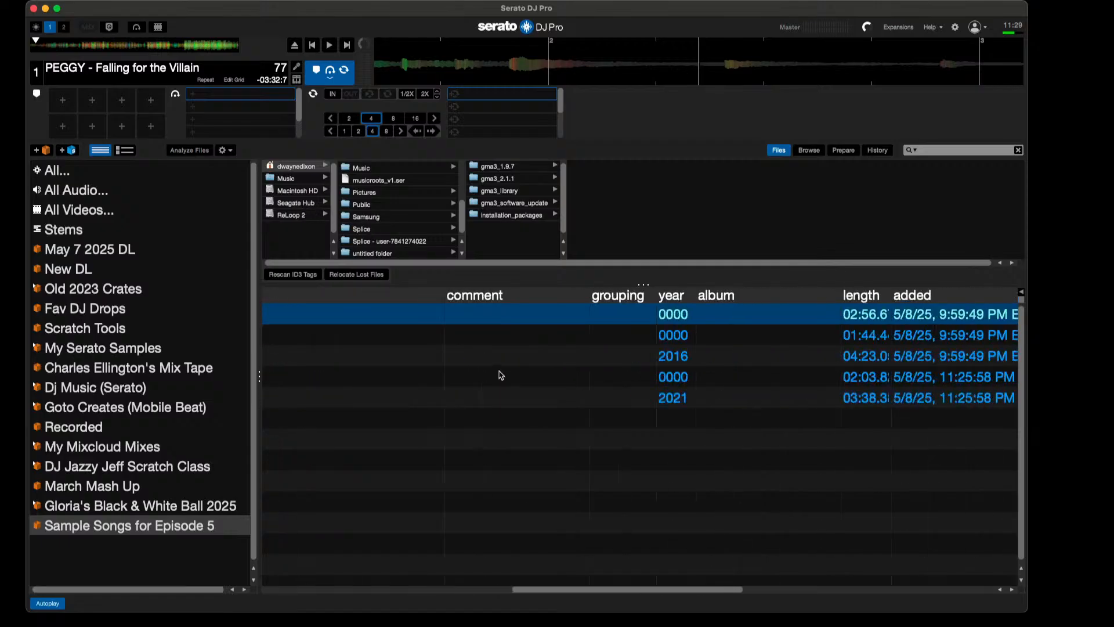
{"action": "scroll", "coordinate": [501, 375], "scroll_direction": "right", "scroll_amount": 10}
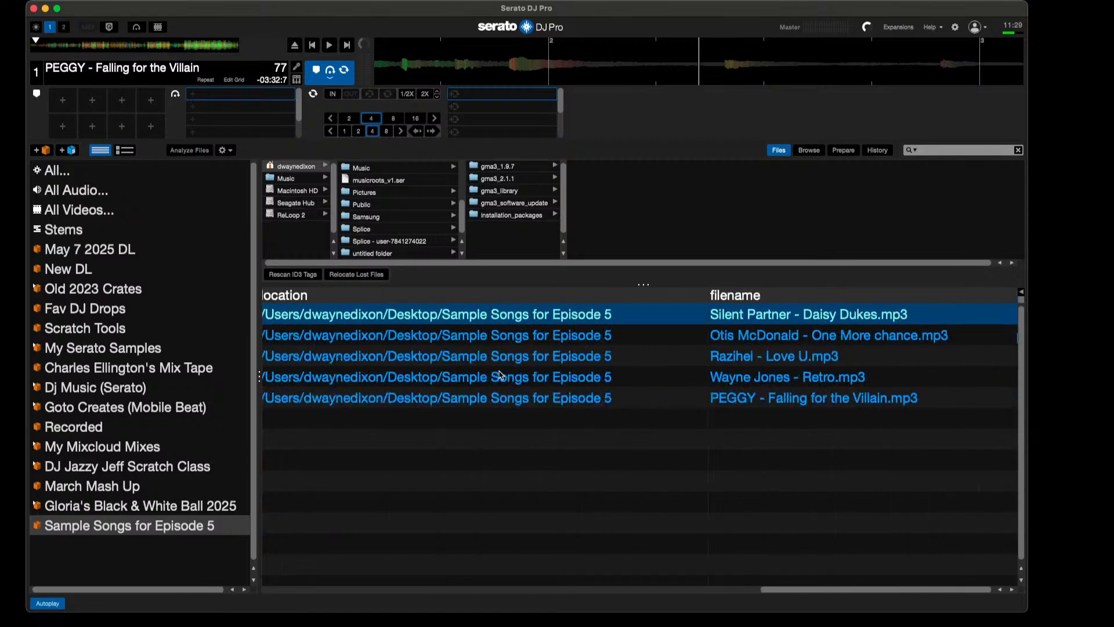
{"action": "scroll", "coordinate": [501, 376], "scroll_direction": "left", "scroll_amount": 20}
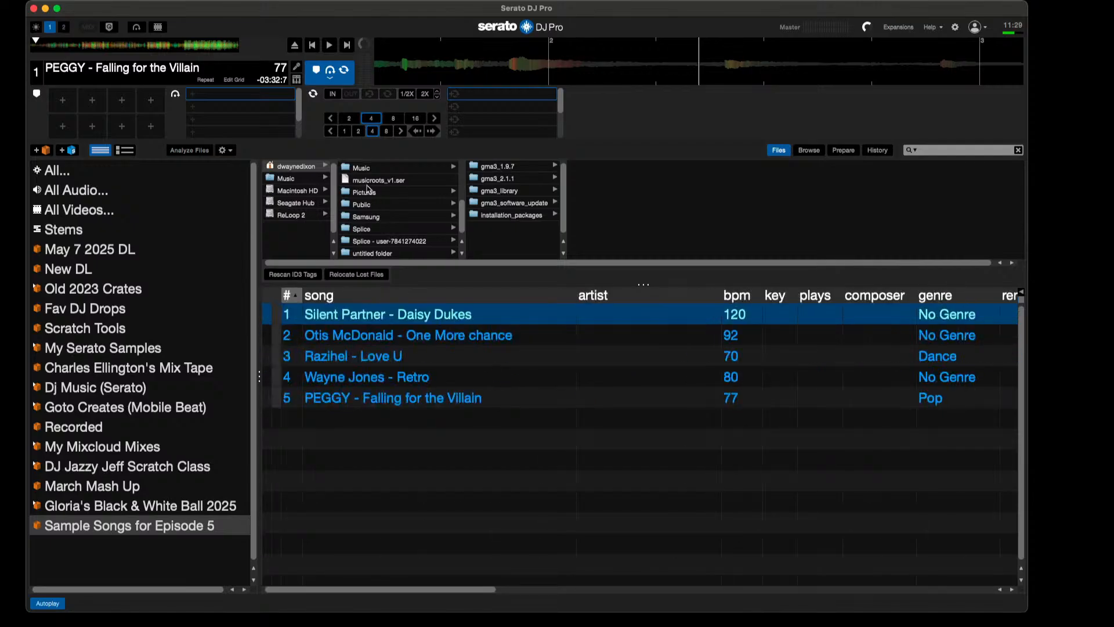
{"action": "scroll", "coordinate": [391, 219], "scroll_direction": "up", "scroll_amount": 4}
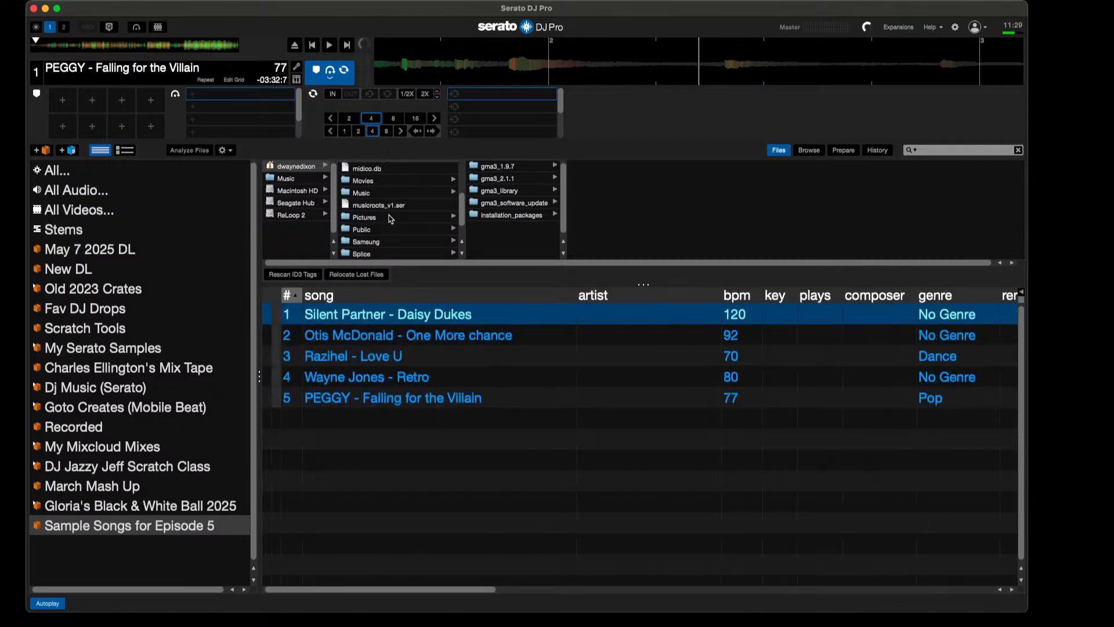
{"action": "scroll", "coordinate": [391, 218], "scroll_direction": "up", "scroll_amount": 2}
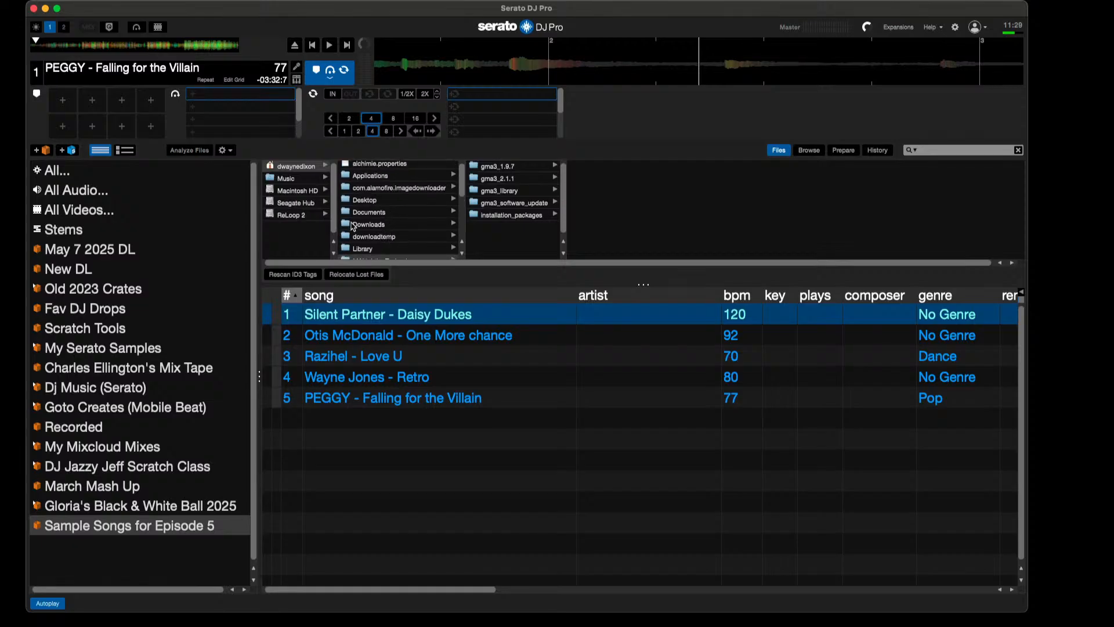
Step: Run Relocate Lost Files on the single file Certified Fresh (5 Star Review).mp3 from the Cue it Up Sample Songs folder on ReLoop 2
{"action": "left_click", "coordinate": [293, 217]}
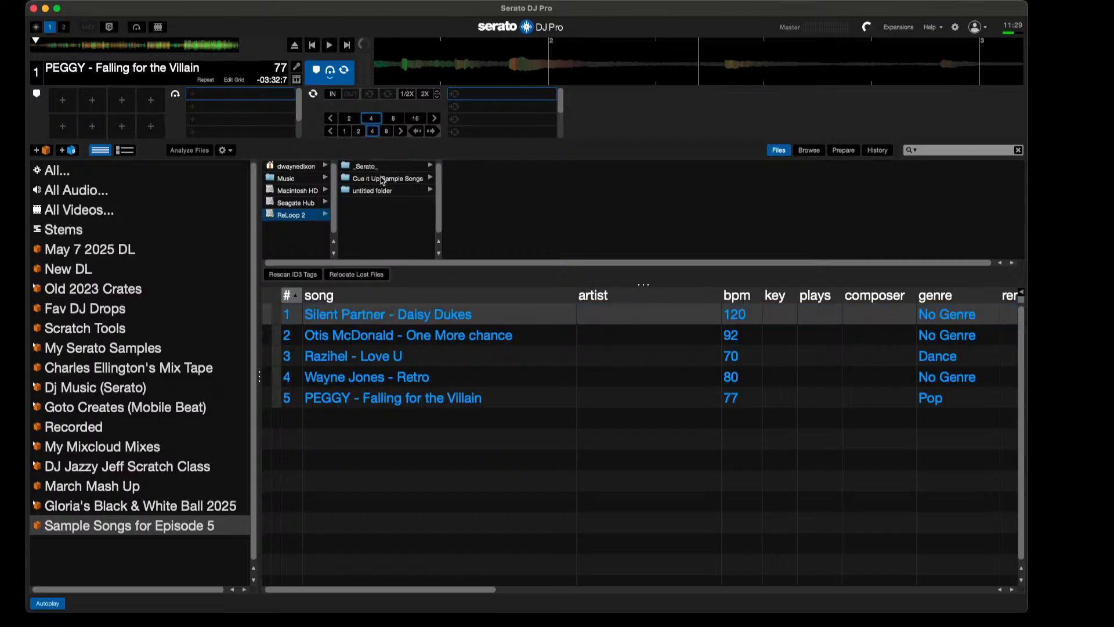
{"action": "left_click", "coordinate": [384, 178]}
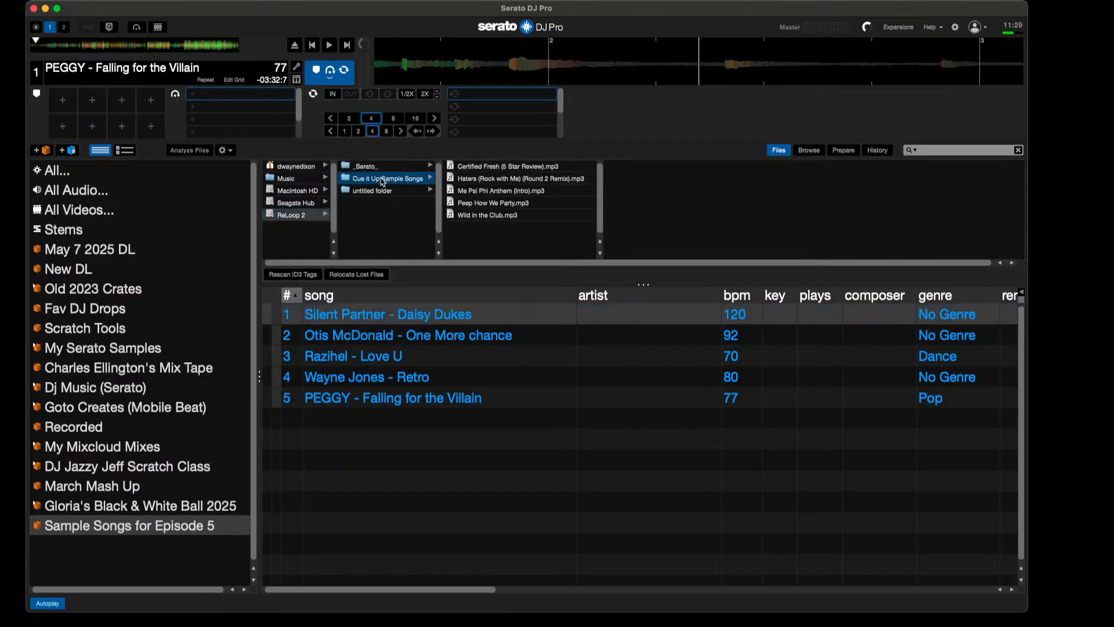
{"action": "left_click", "coordinate": [479, 168]}
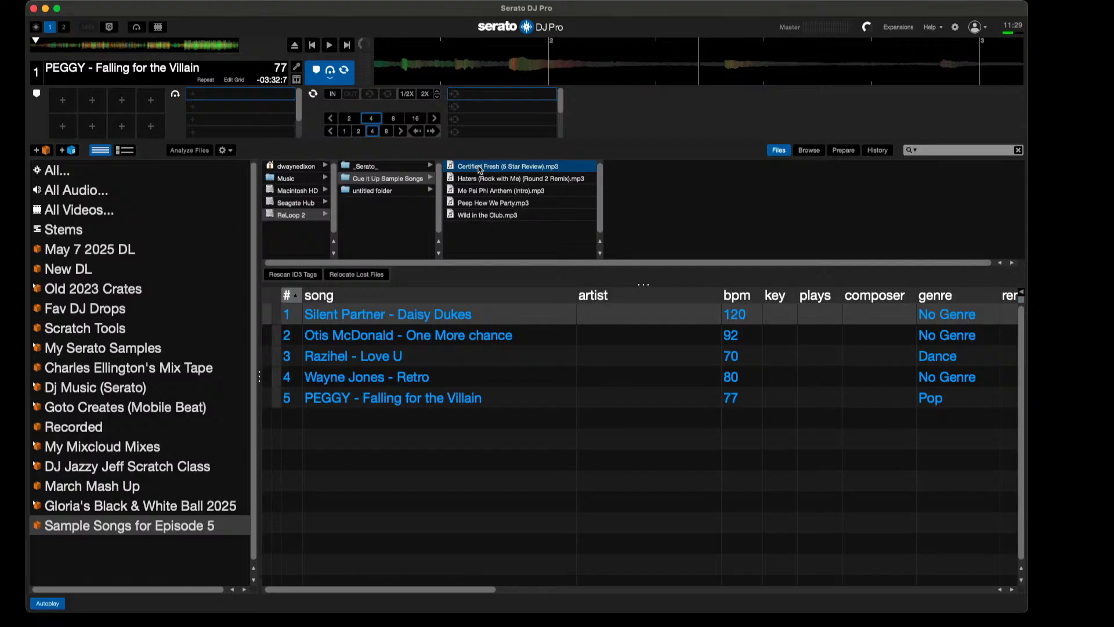
{"action": "left_click", "coordinate": [372, 190]}
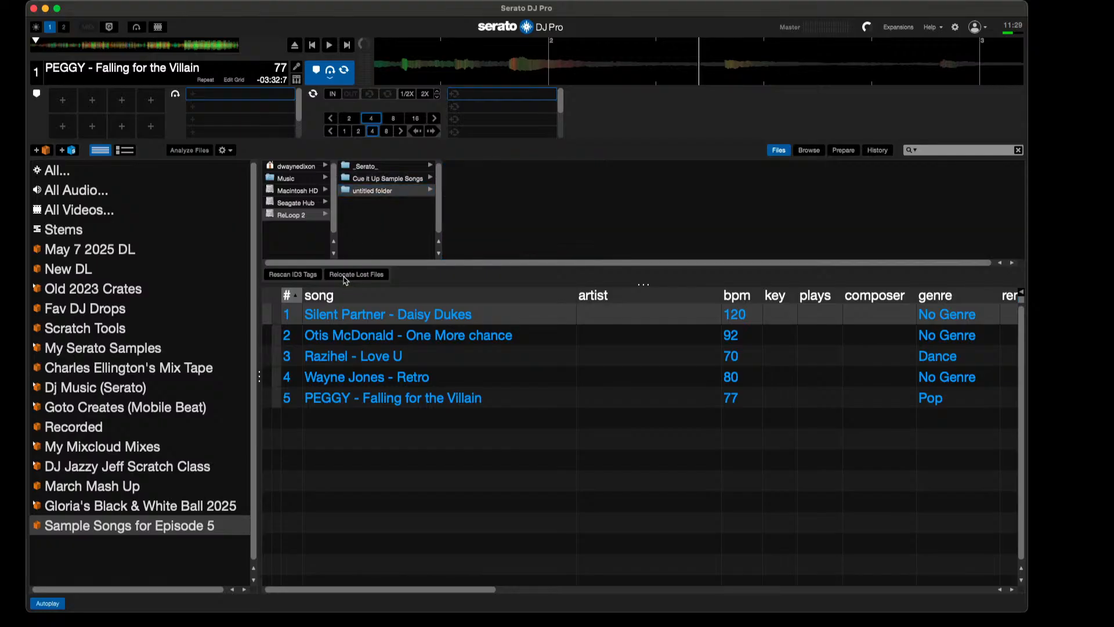
{"action": "left_click", "coordinate": [406, 179]}
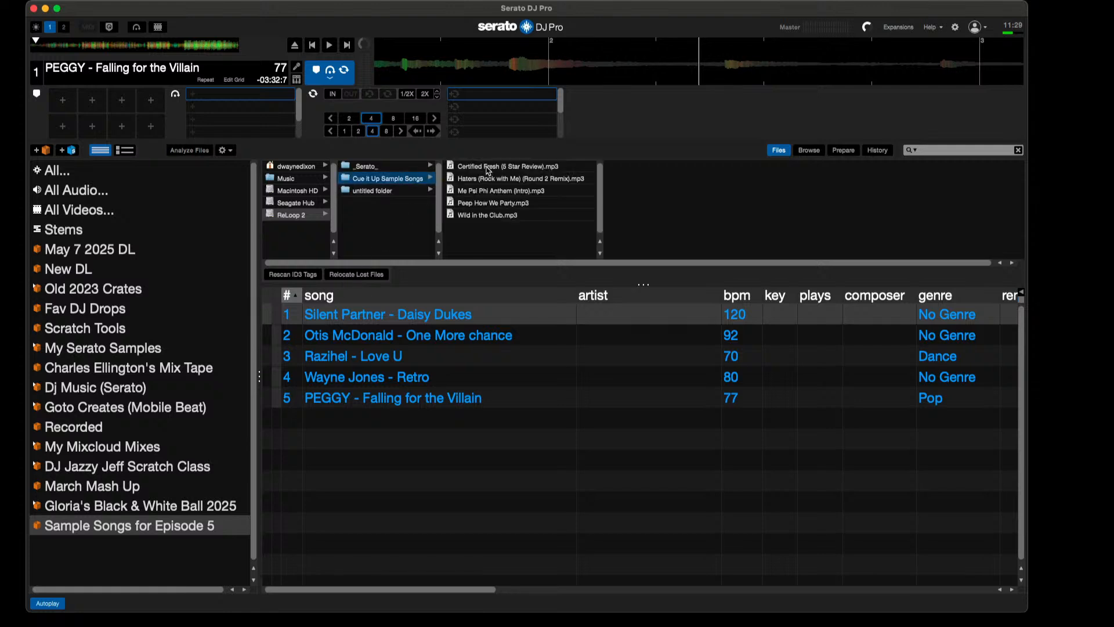
{"action": "left_click_drag", "start_coordinate": [484, 167], "coordinate": [369, 275]}
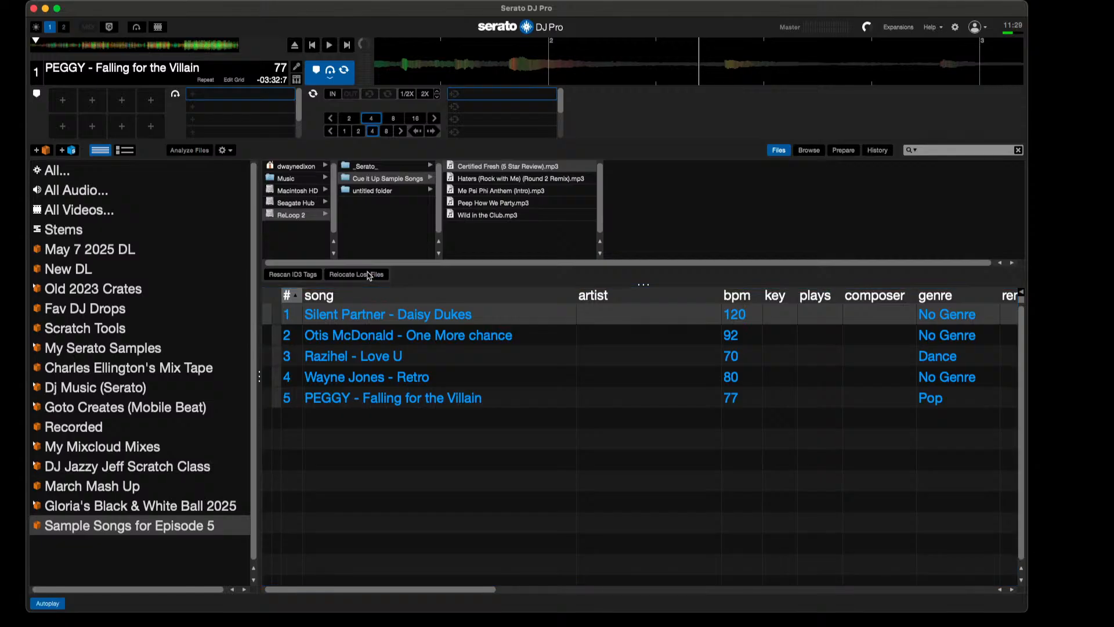